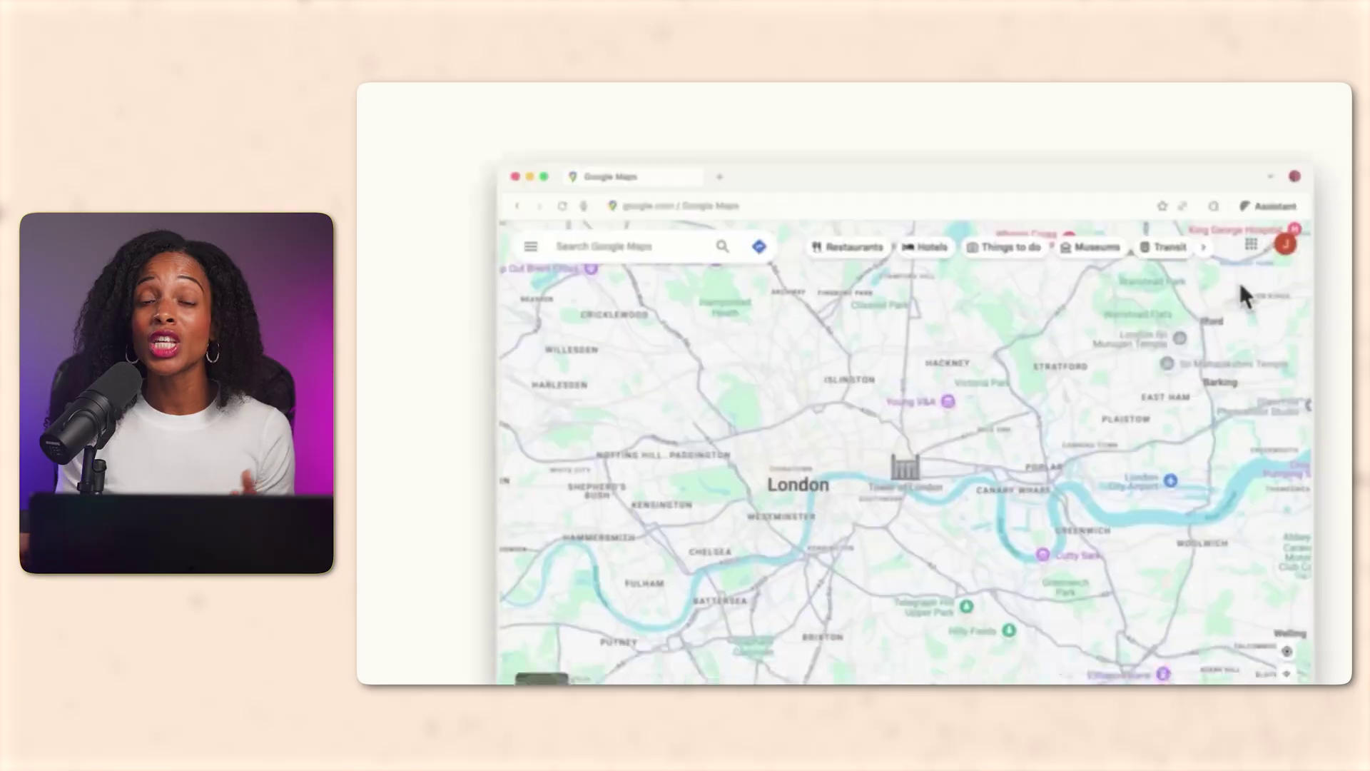
- Ask the map's assistant for a top-5 walking route starting from the Tower of London
left_click(1270, 128)
type("Start from the Tower of London on this map. Cr")
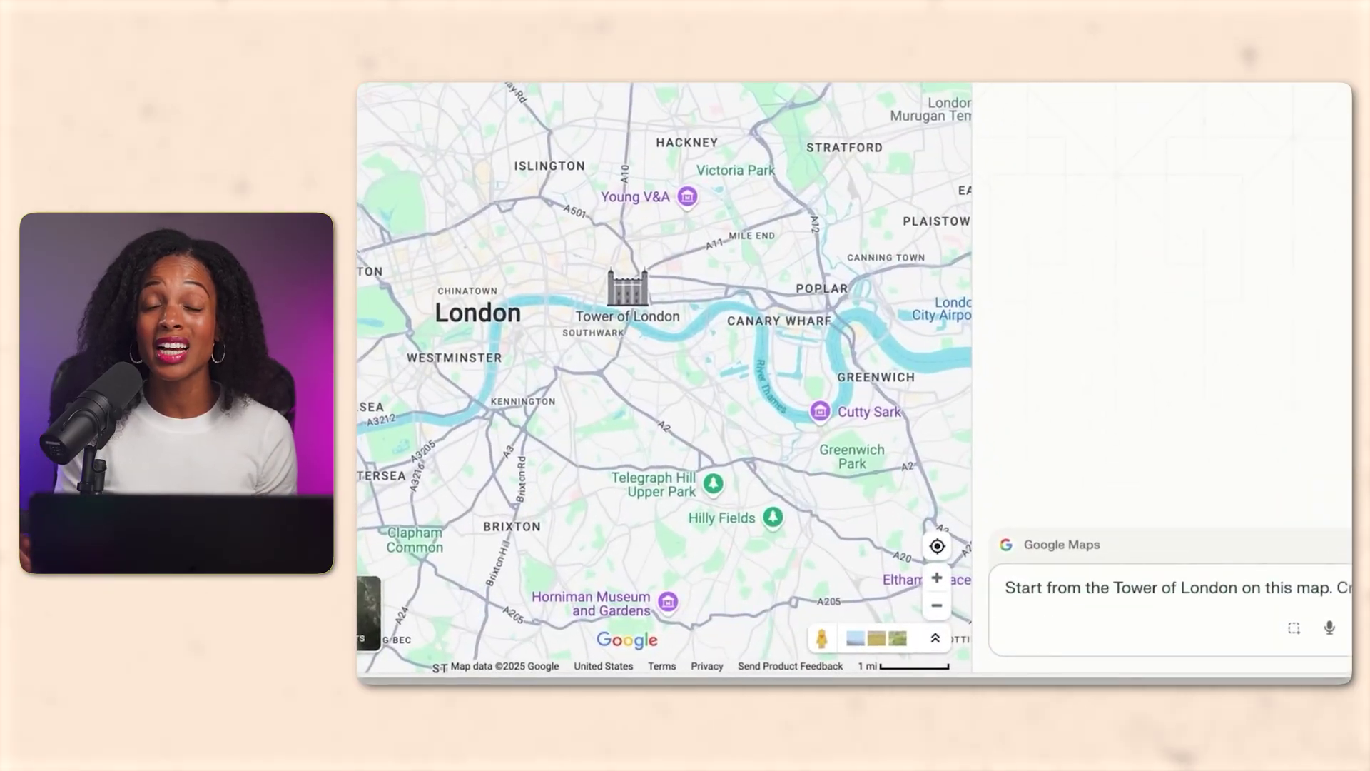
type("eate a walking route to visit the top 5 major tourist locations.")
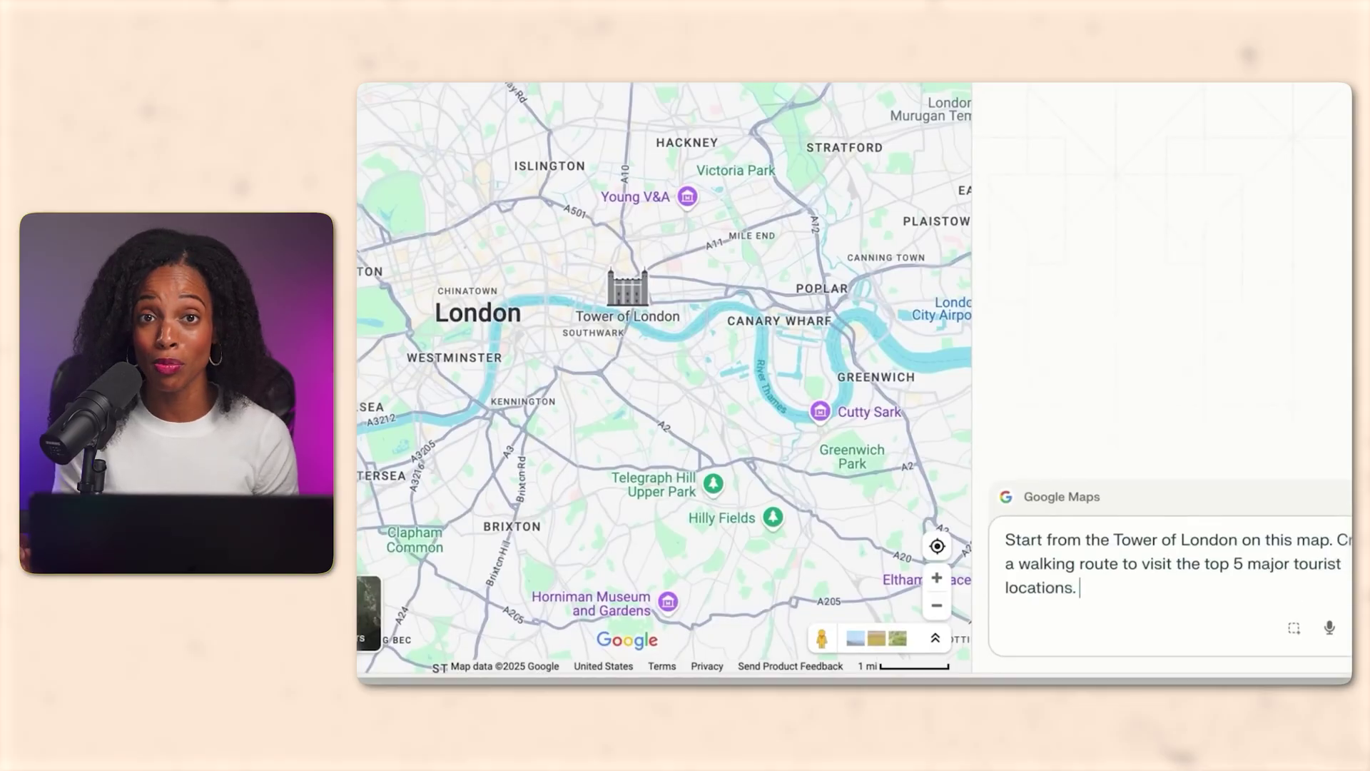
type(" Apply to this map")
key("Return")
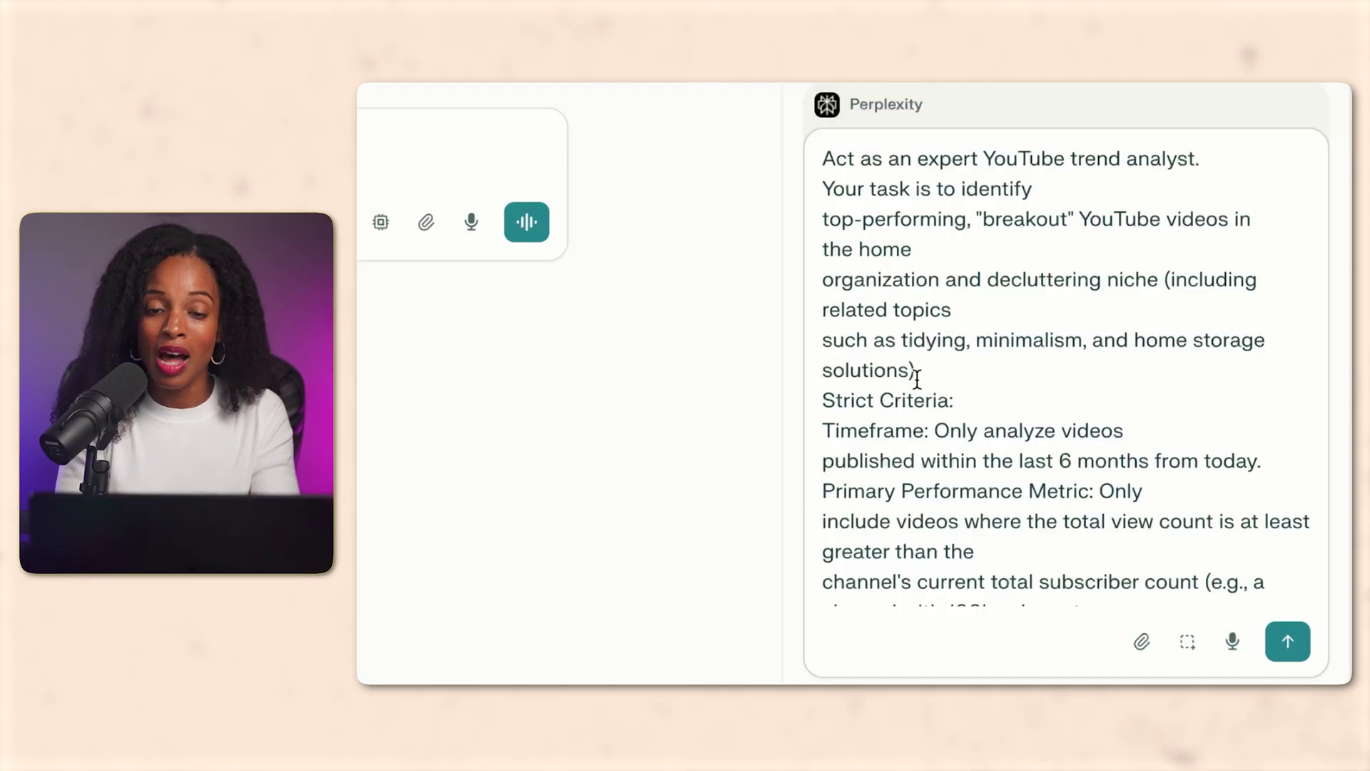
- Review the pasted YouTube trend-analyst prompt and send it to the assistant
scroll(918, 379, "down", 5)
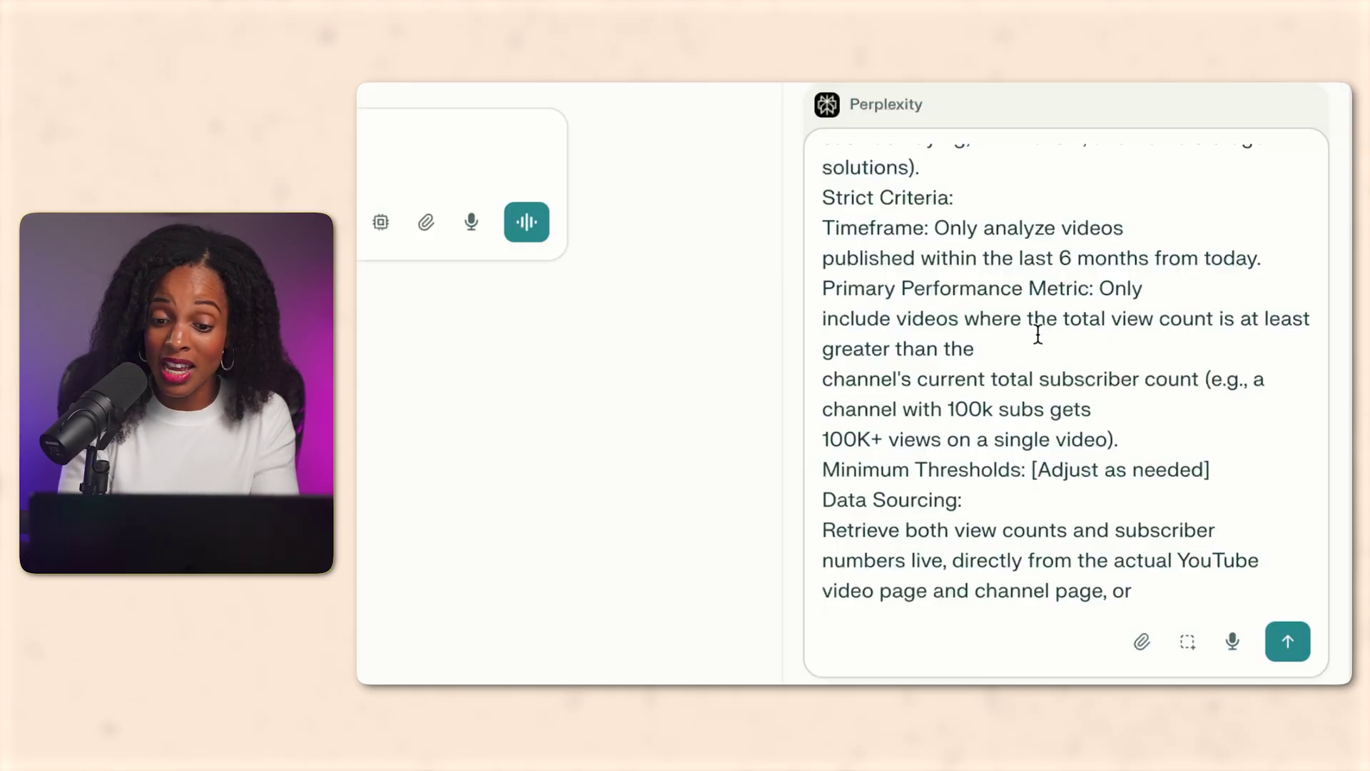
scroll(1038, 334, "down", 4)
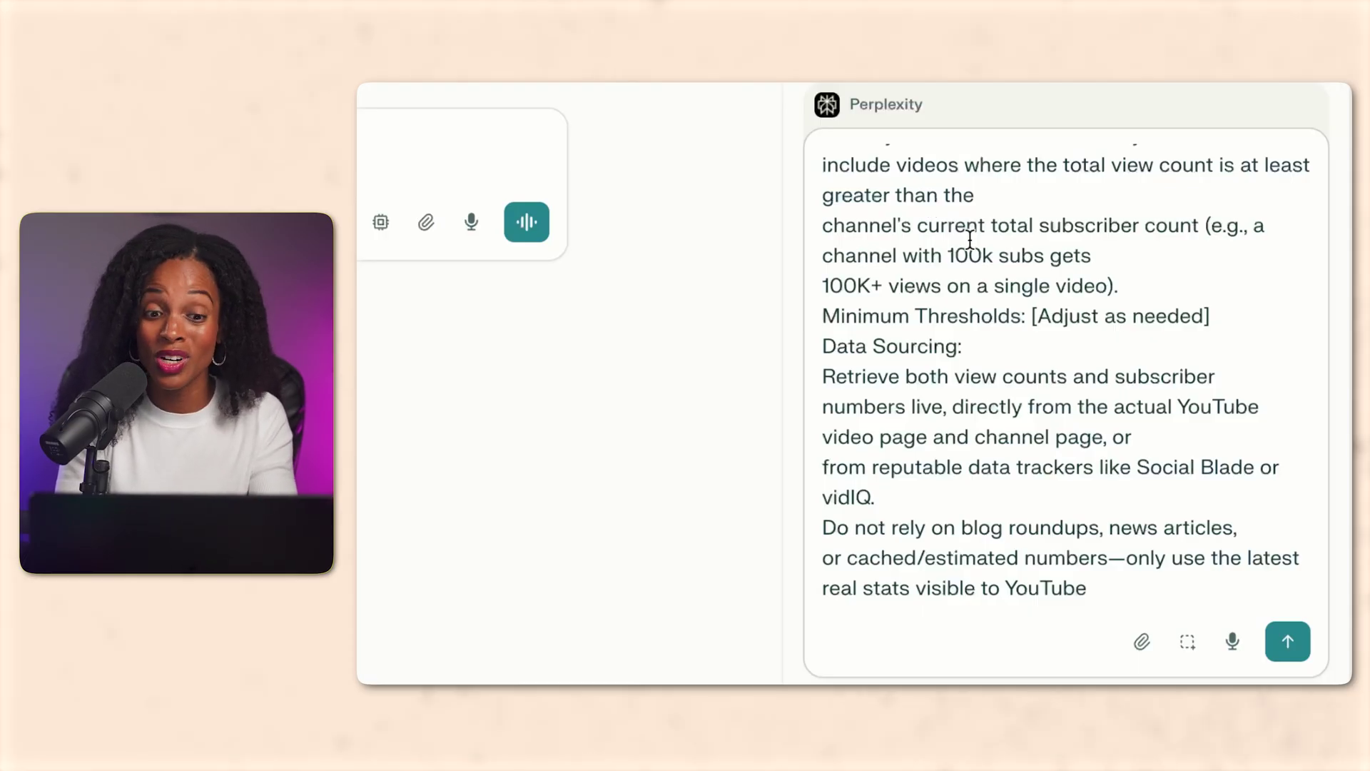
scroll(1026, 281, "down", 3)
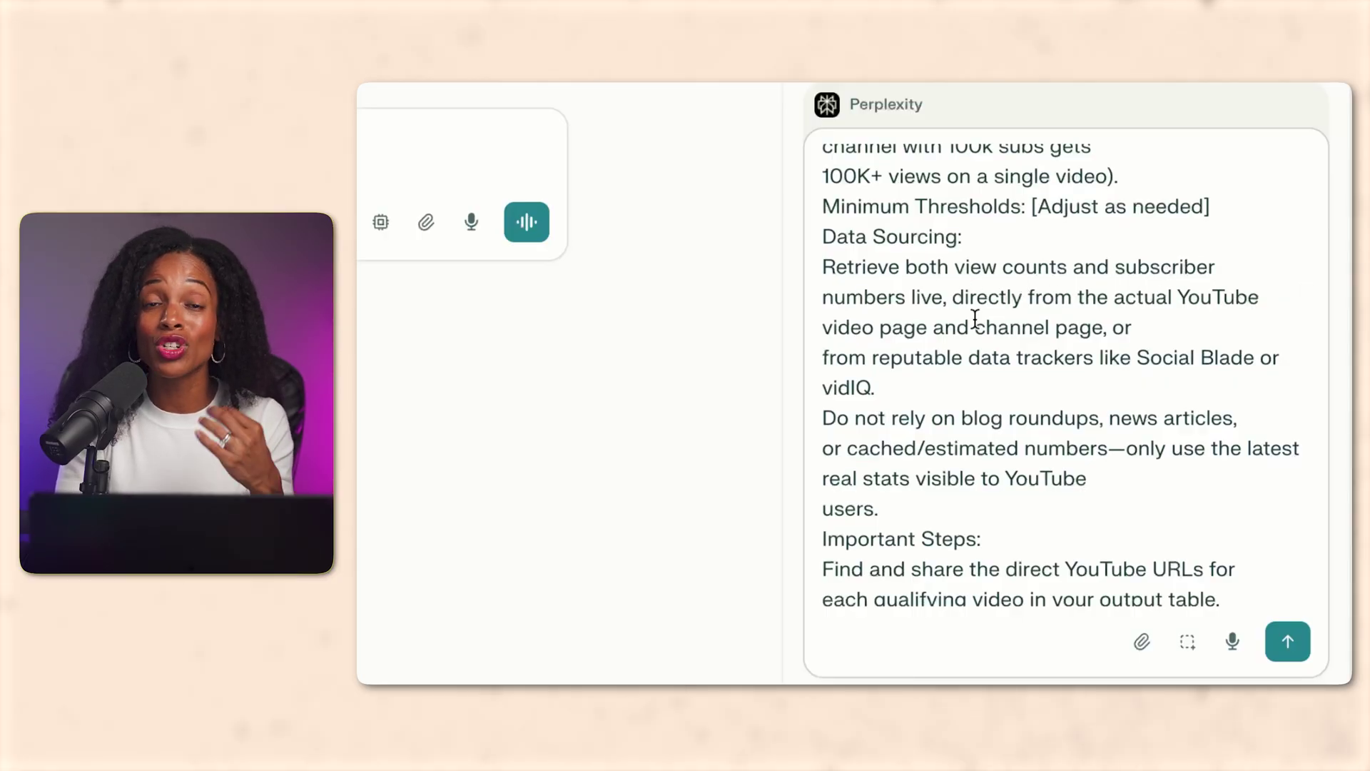
key("Return")
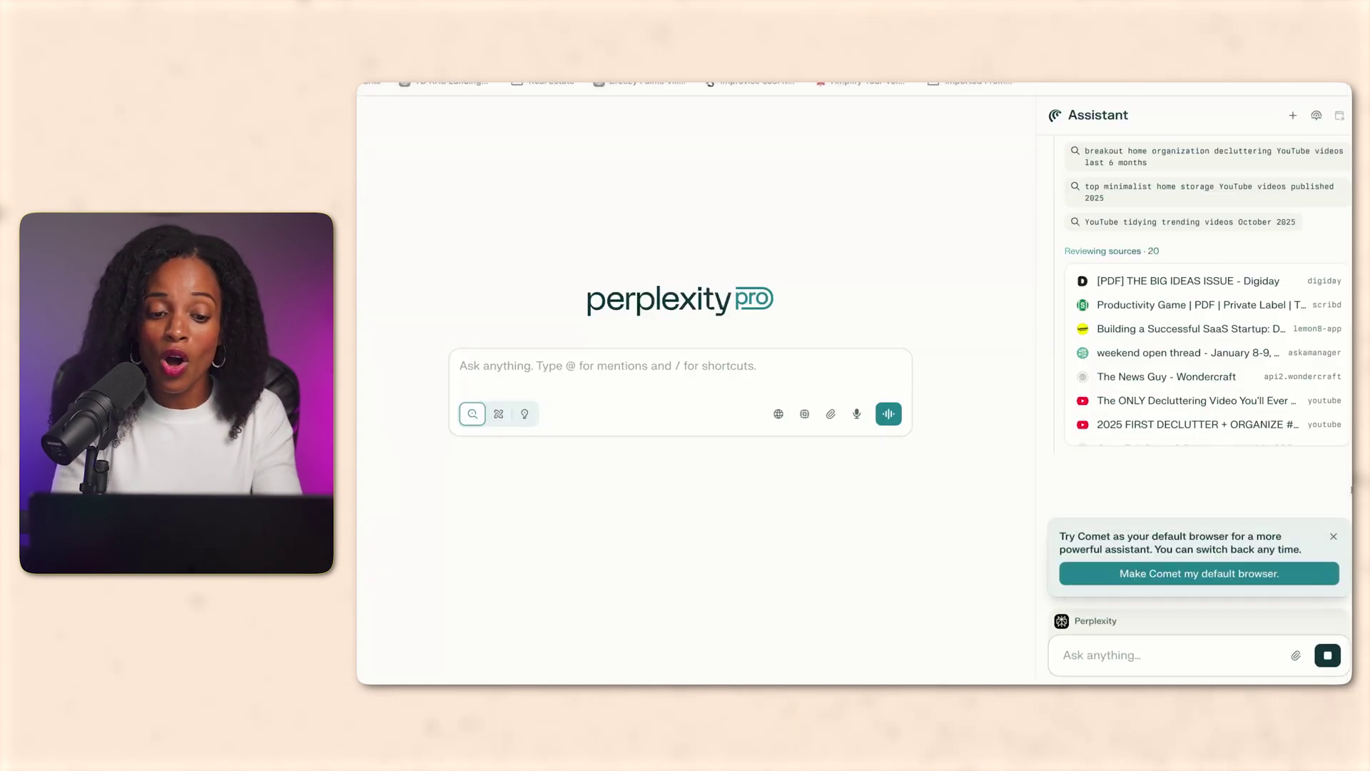
- Dismiss the Try Comet default-browser banner while the results table arrives
left_click(1334, 537)
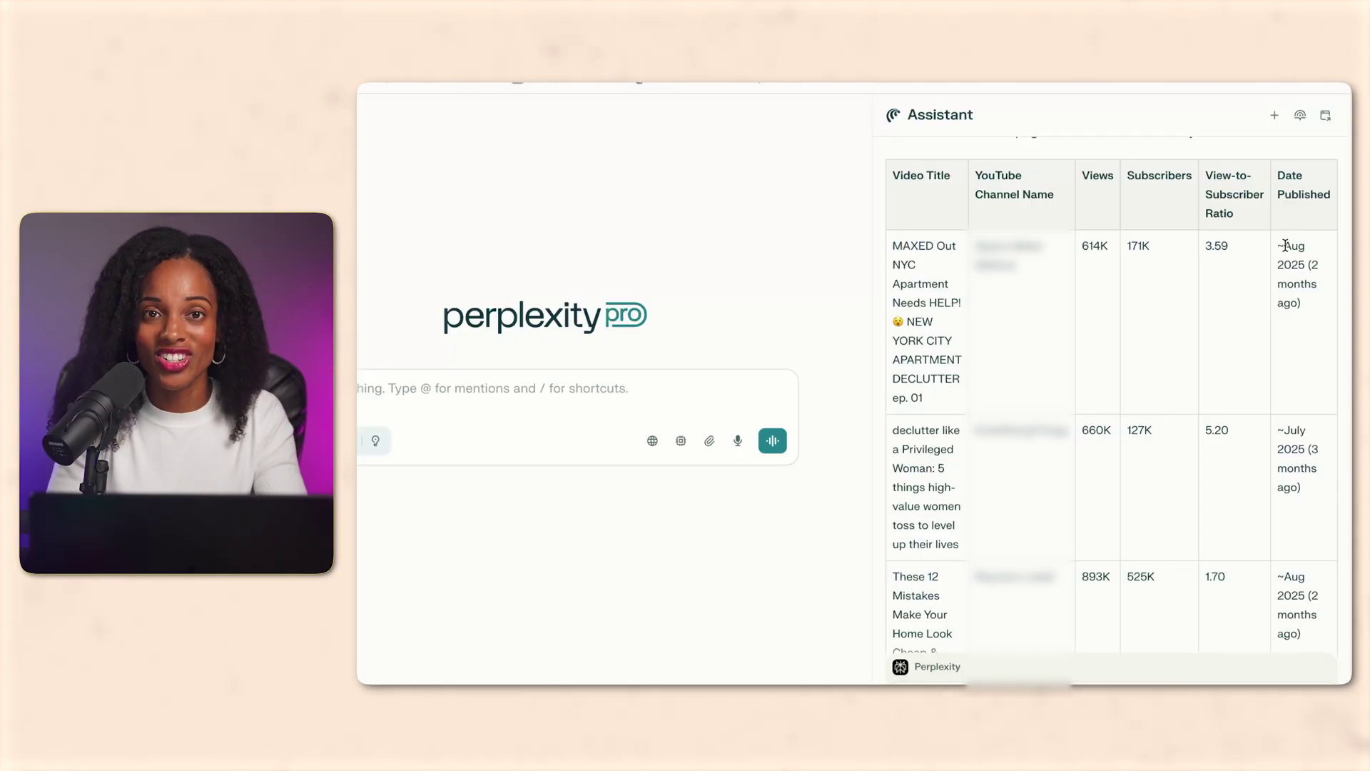
scroll(1285, 245, "down", 5)
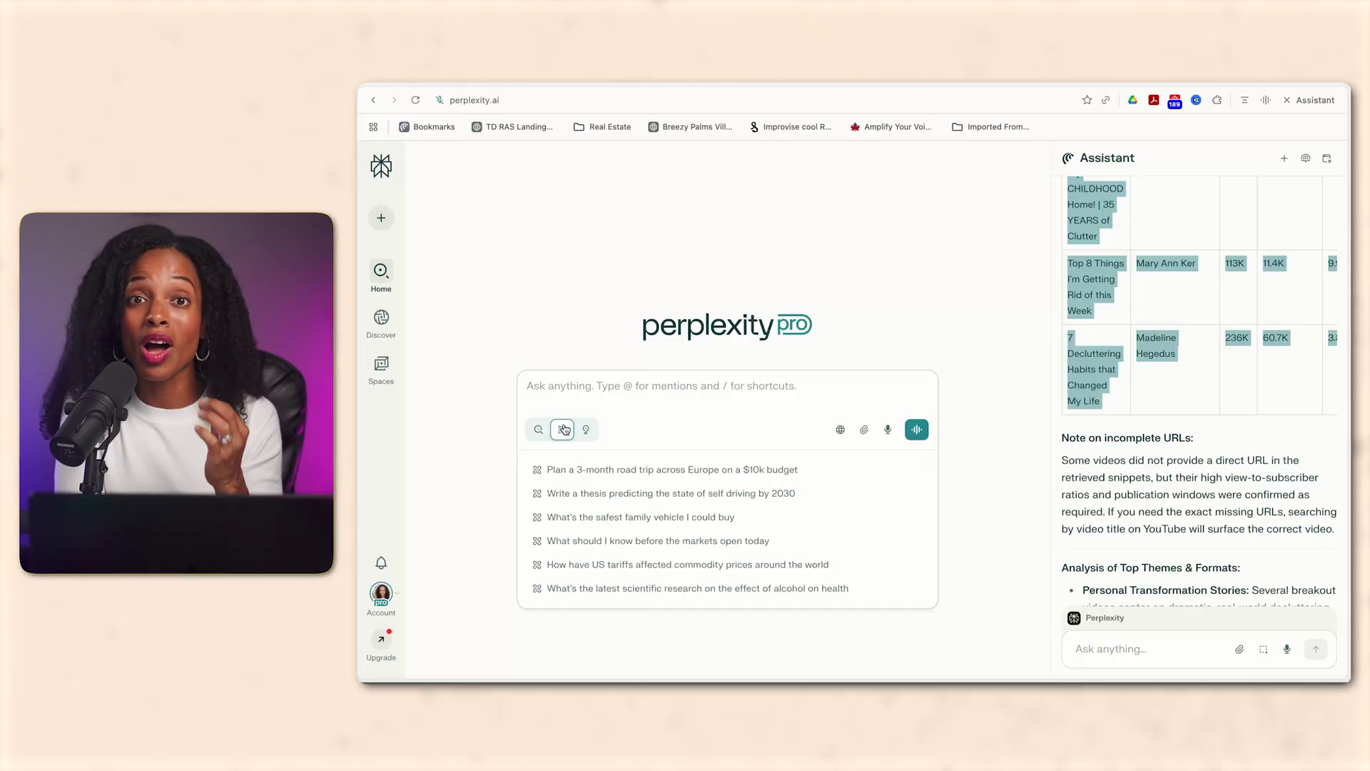
- Paste the copied video table into the Perplexity search box and remove its image attachment
type("I have this table of some of the top-performing YouTube videos in the decluttering niche.")
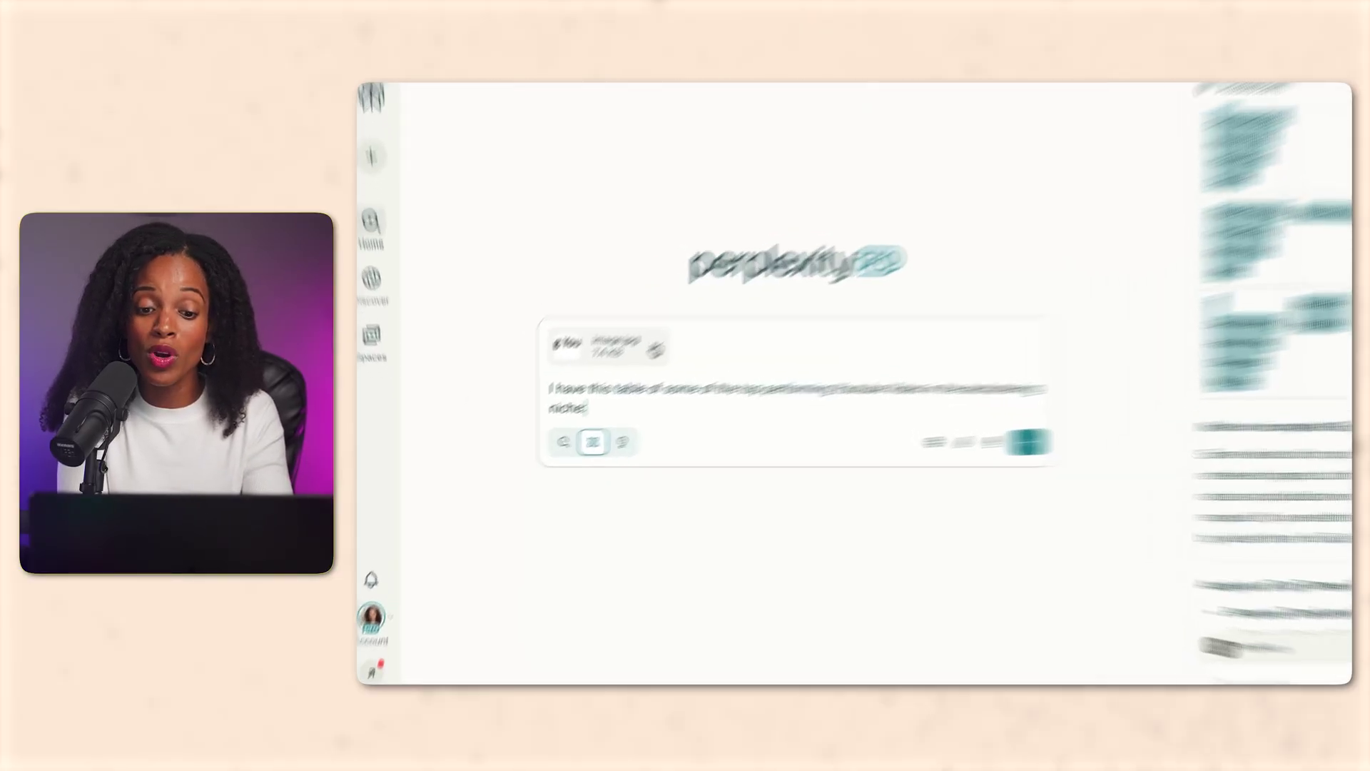
left_click(655, 348)
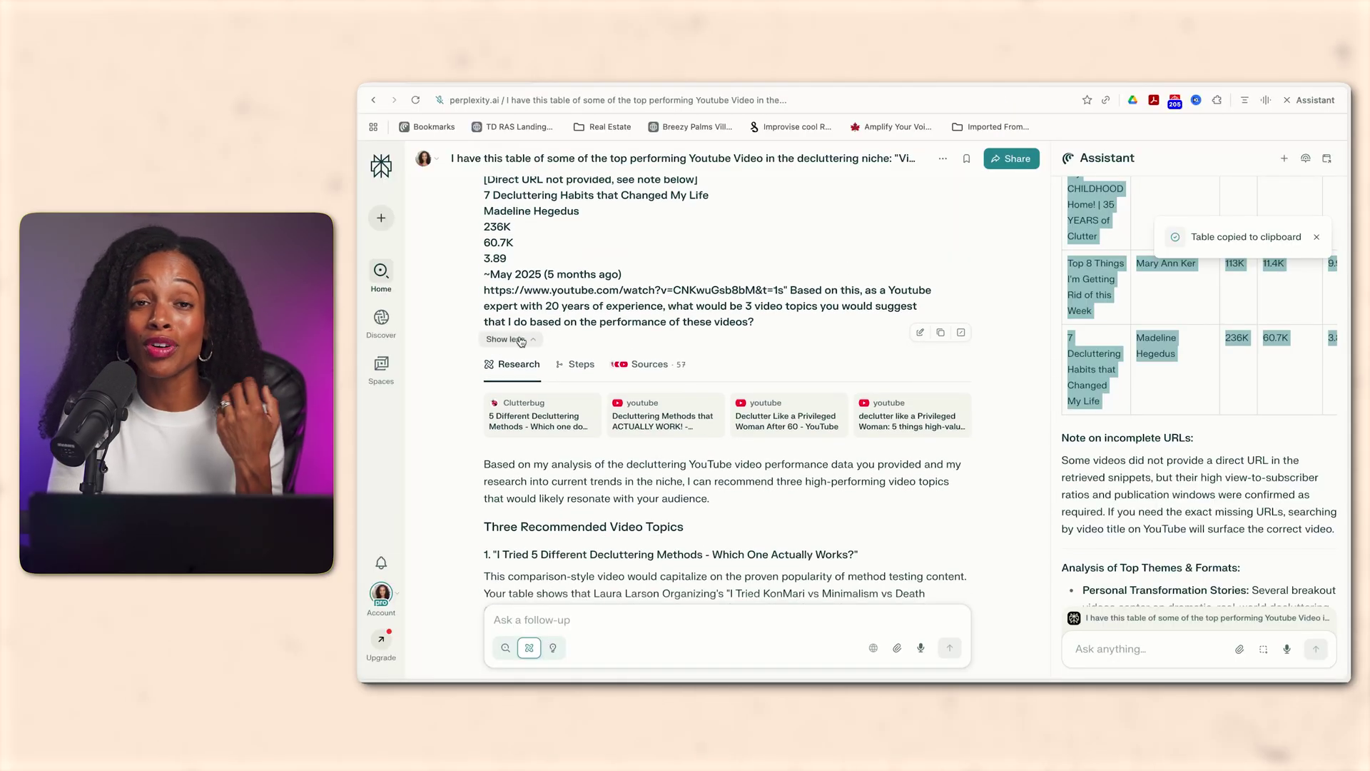
- Scroll through Perplexity's three recommended decluttering video topics
scroll(517, 341, "down", 5)
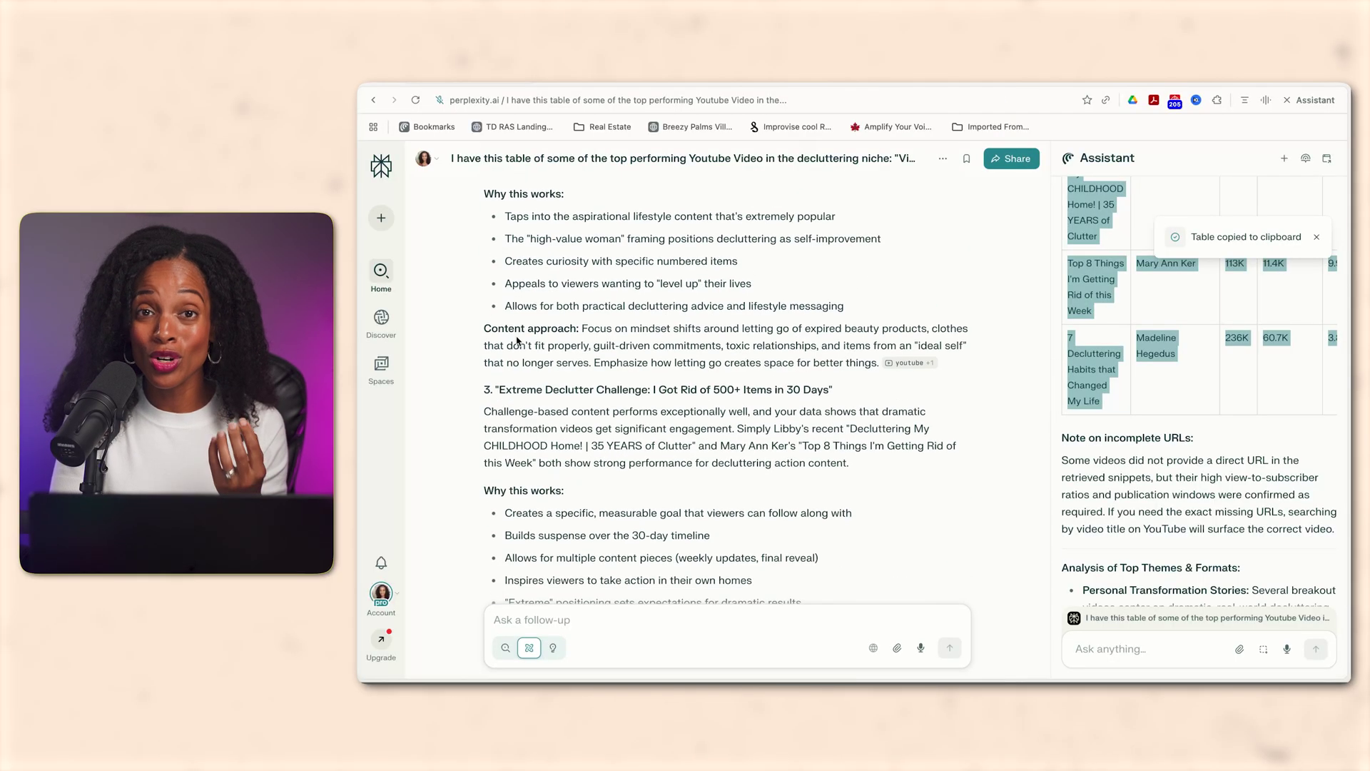
scroll(517, 341, "up", 10)
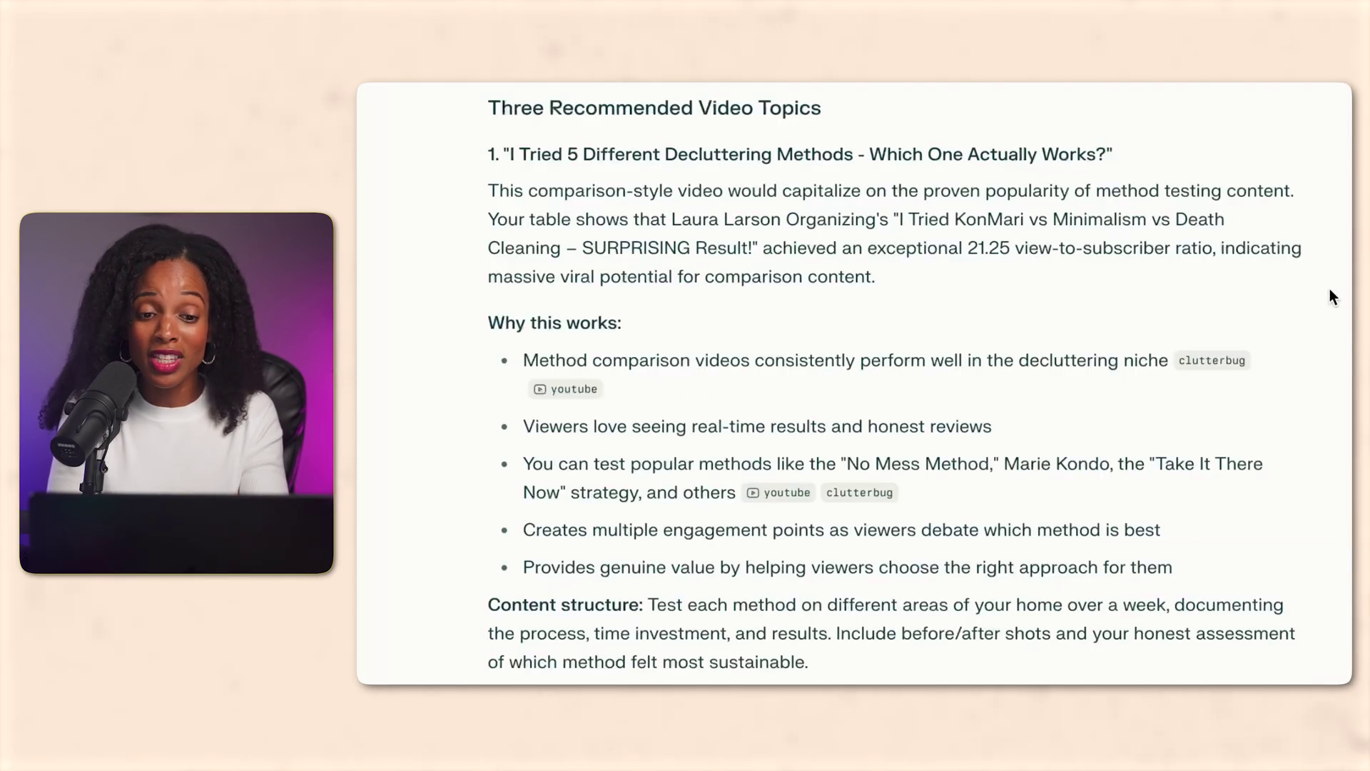
scroll(999, 500, "down", 5)
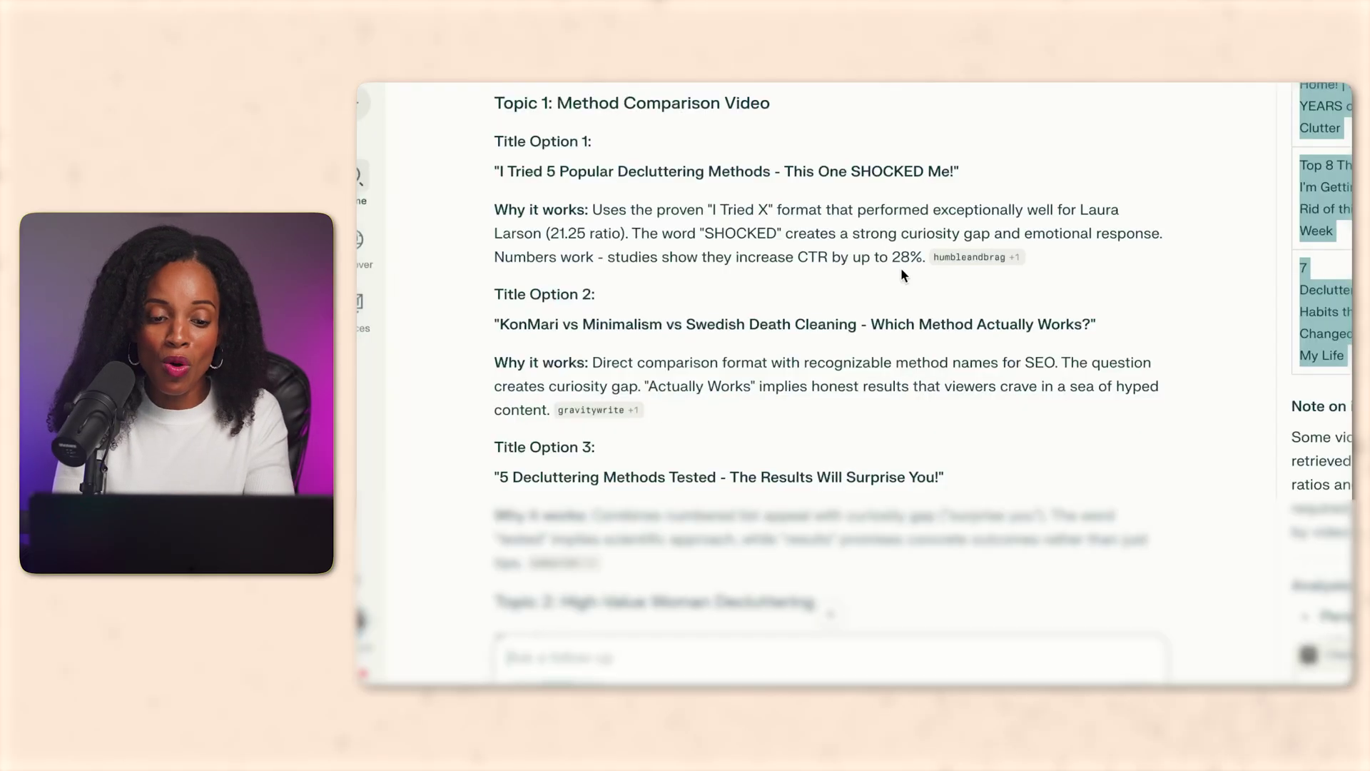
- Scroll through the title options suggested for Topics 1–3
scroll(833, 284, "down", 7)
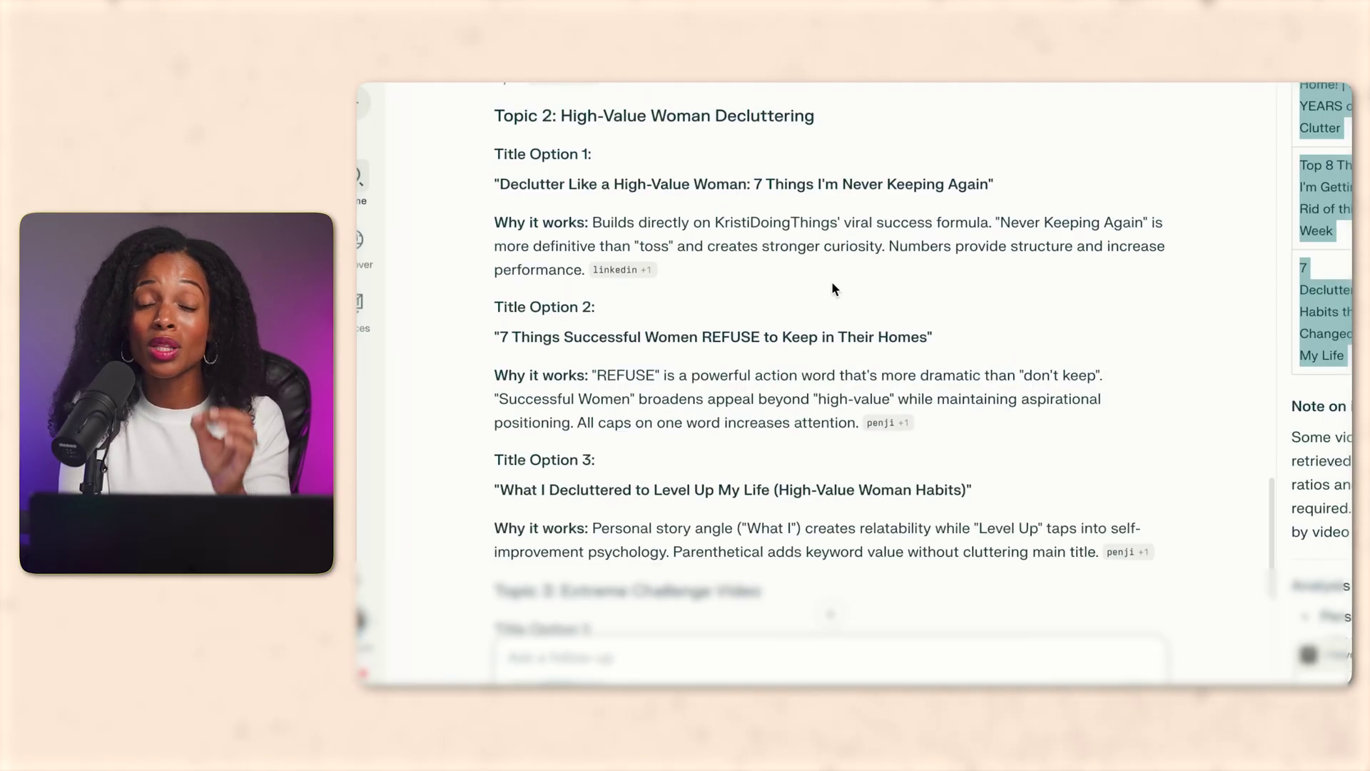
scroll(828, 300, "down", 6)
scroll(822, 365, "up", 13)
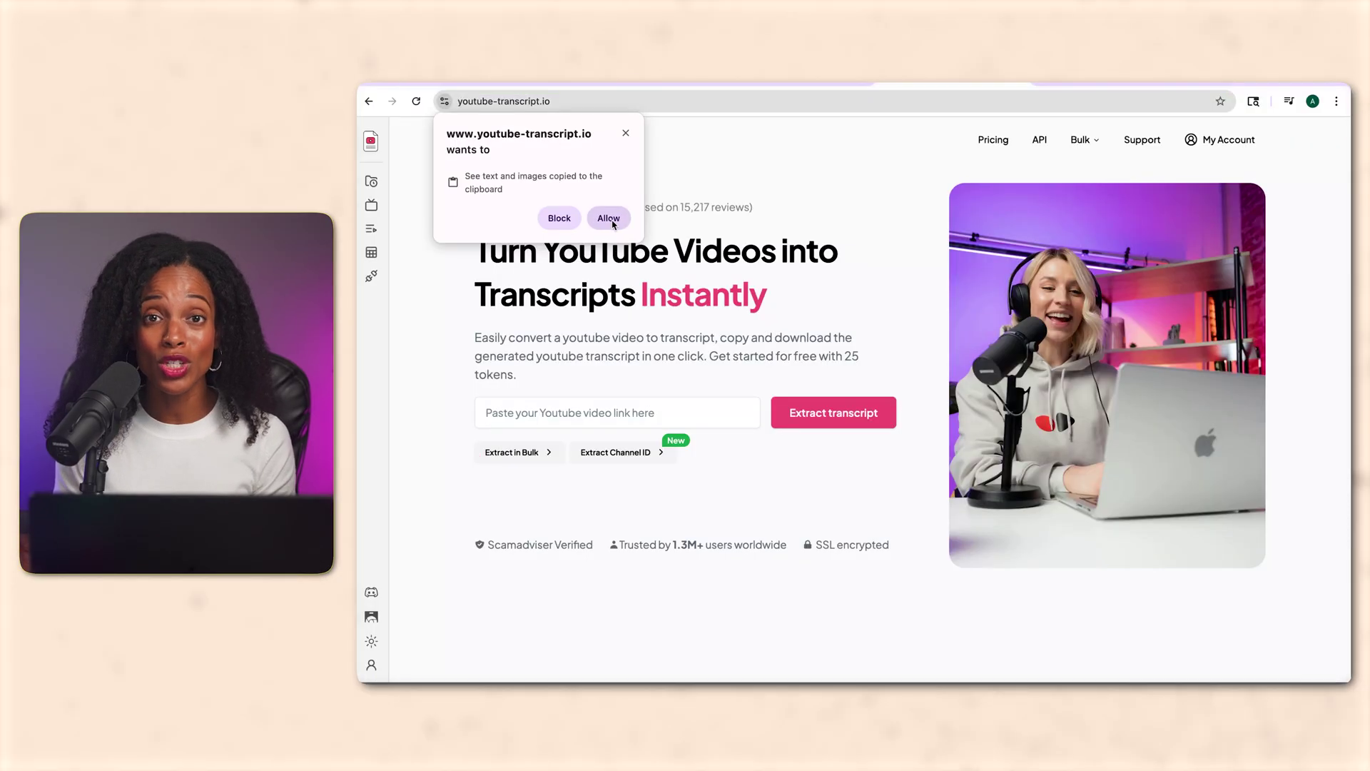
- Extract and copy the Privileged Woman video's transcript using youtube-transcript.io
left_click(610, 220)
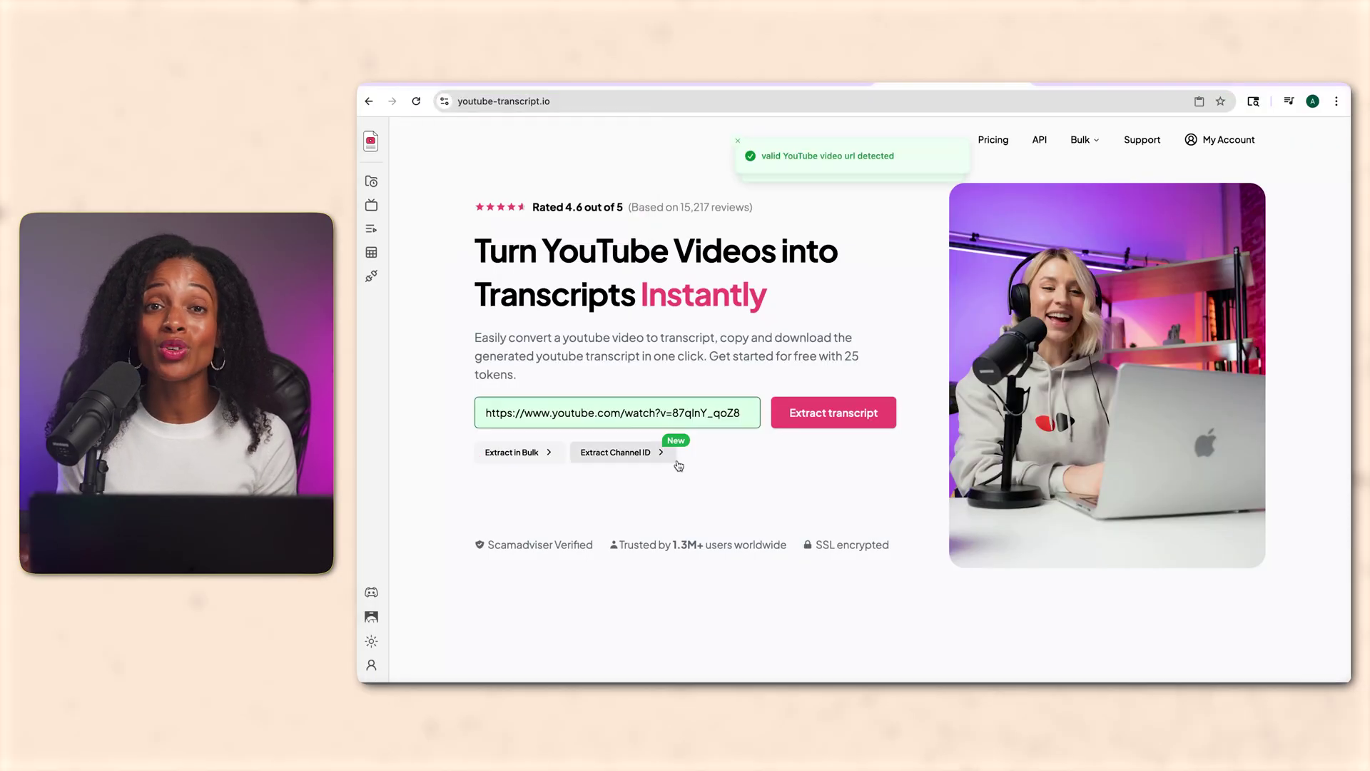
left_click(805, 414)
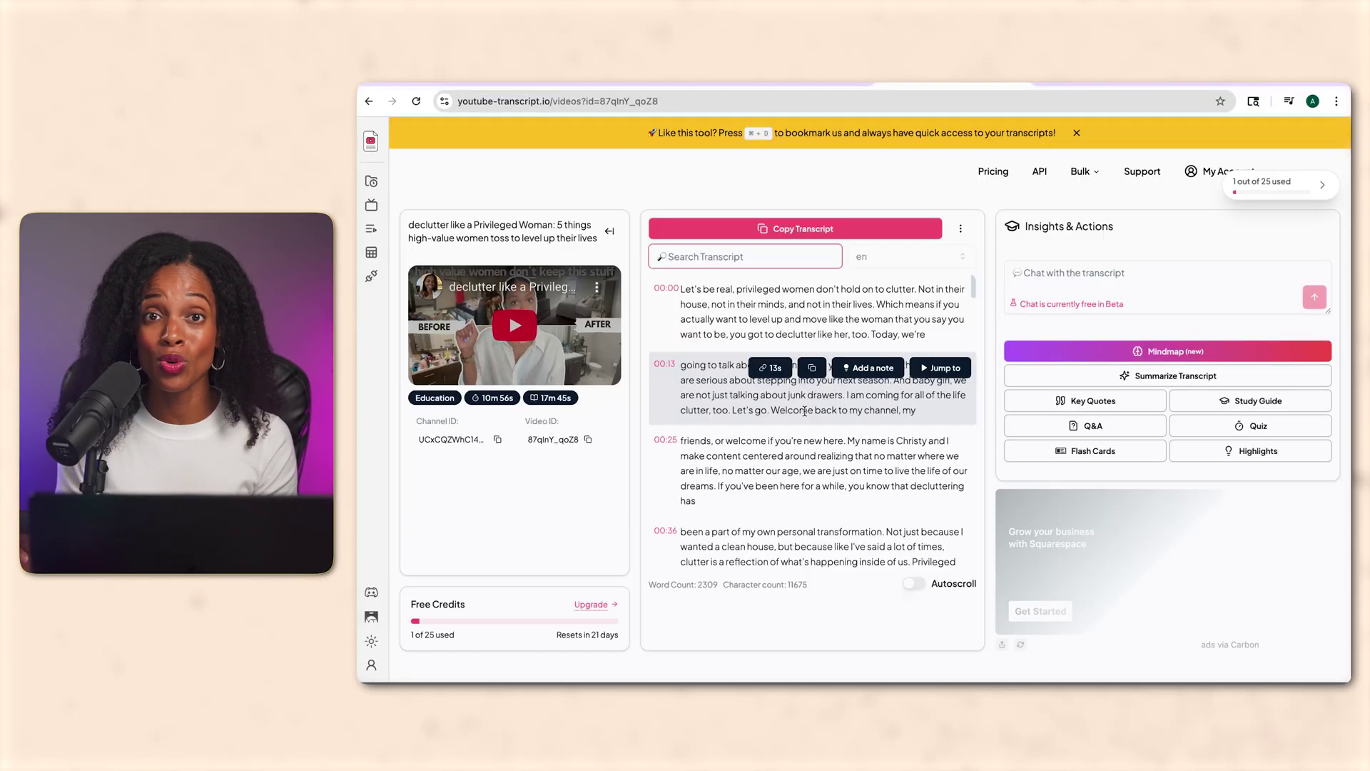
left_click(811, 367)
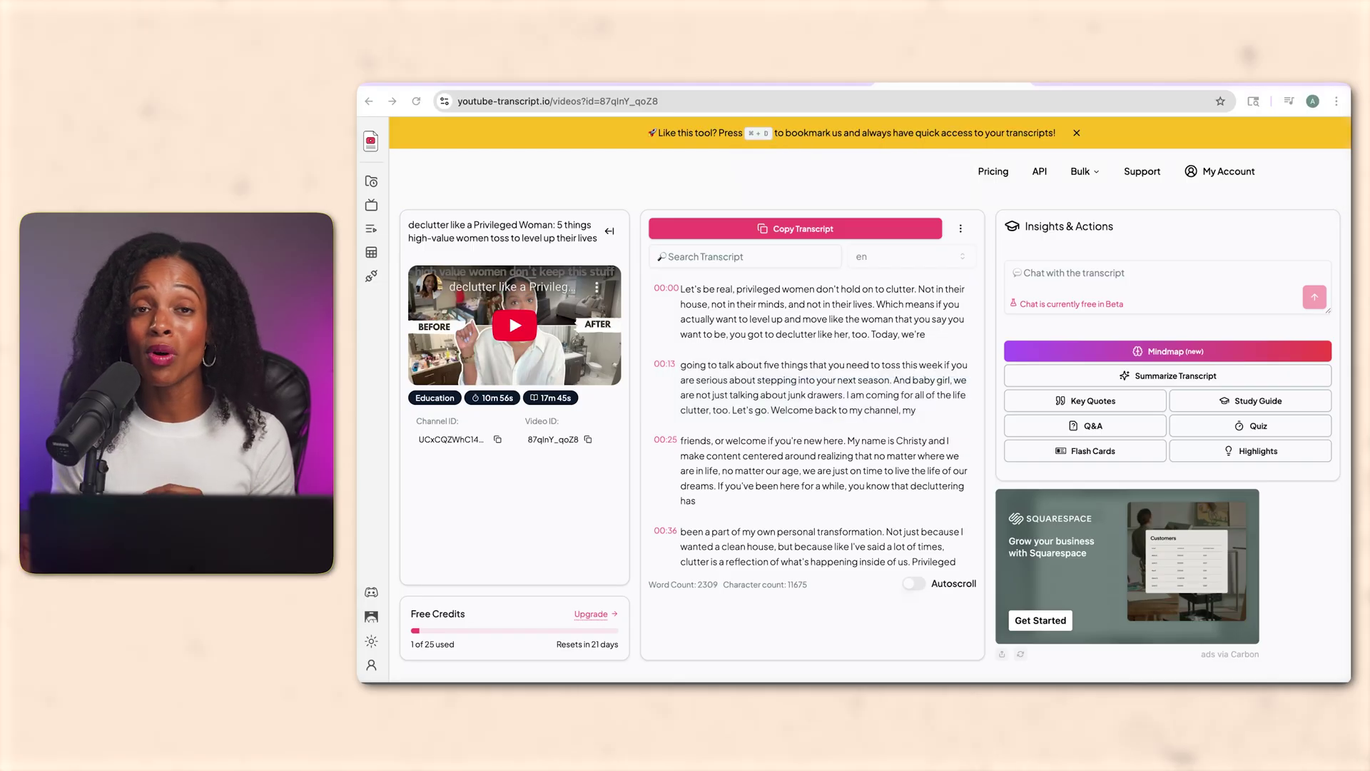
scroll(813, 428, "down", 5)
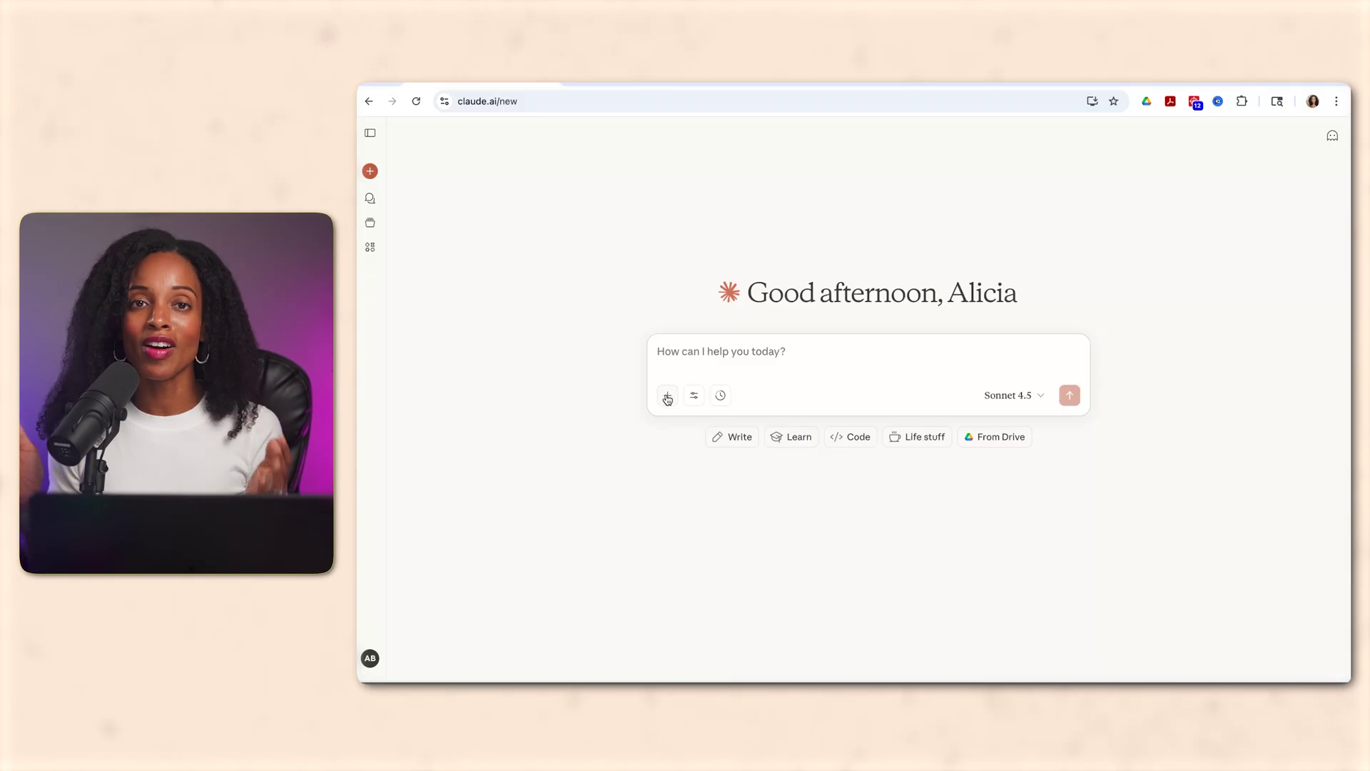
left_click(668, 396)
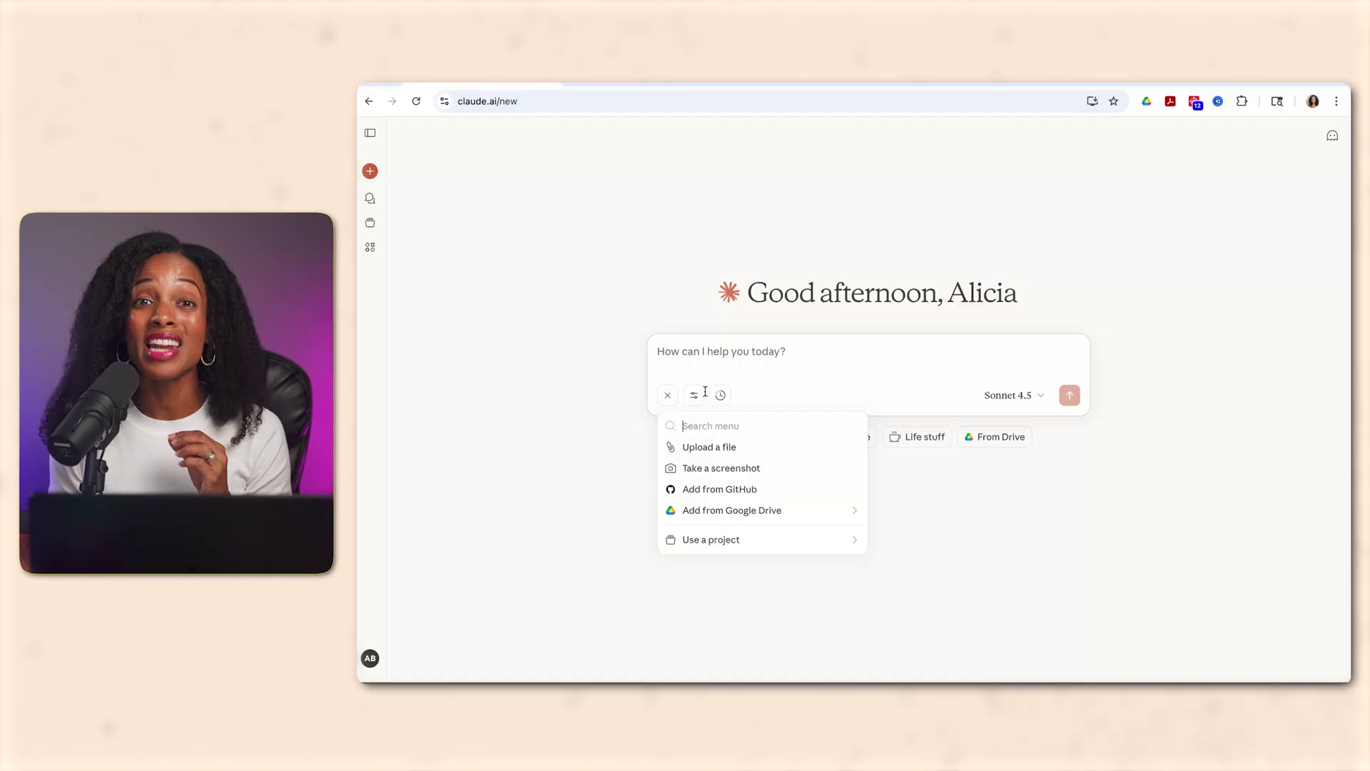
- Attach the three DOCX transcripts in Claude and paste the Viral Video Guide prompt
left_click(699, 450)
left_click_drag(832, 317, 825, 352)
left_click(1078, 526)
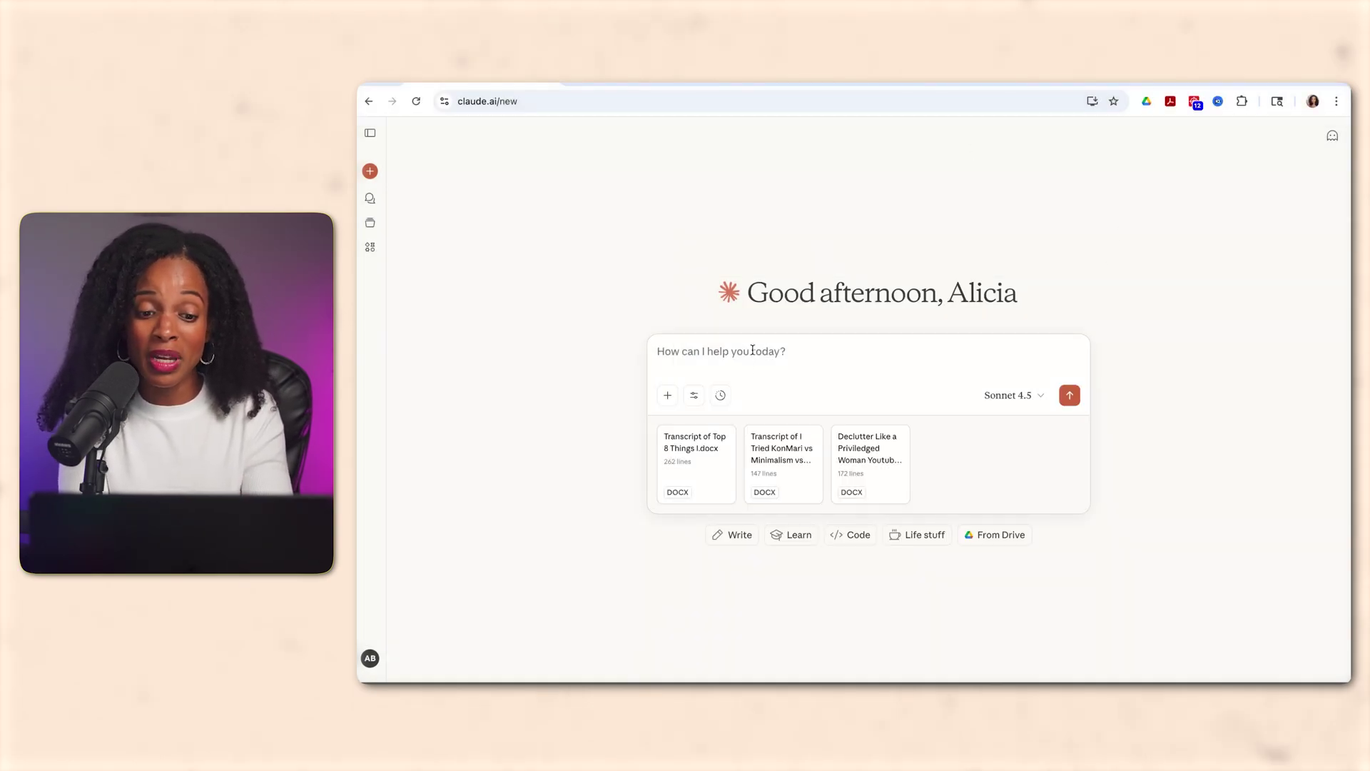
key("super+v")
scroll(758, 355, "up", 2)
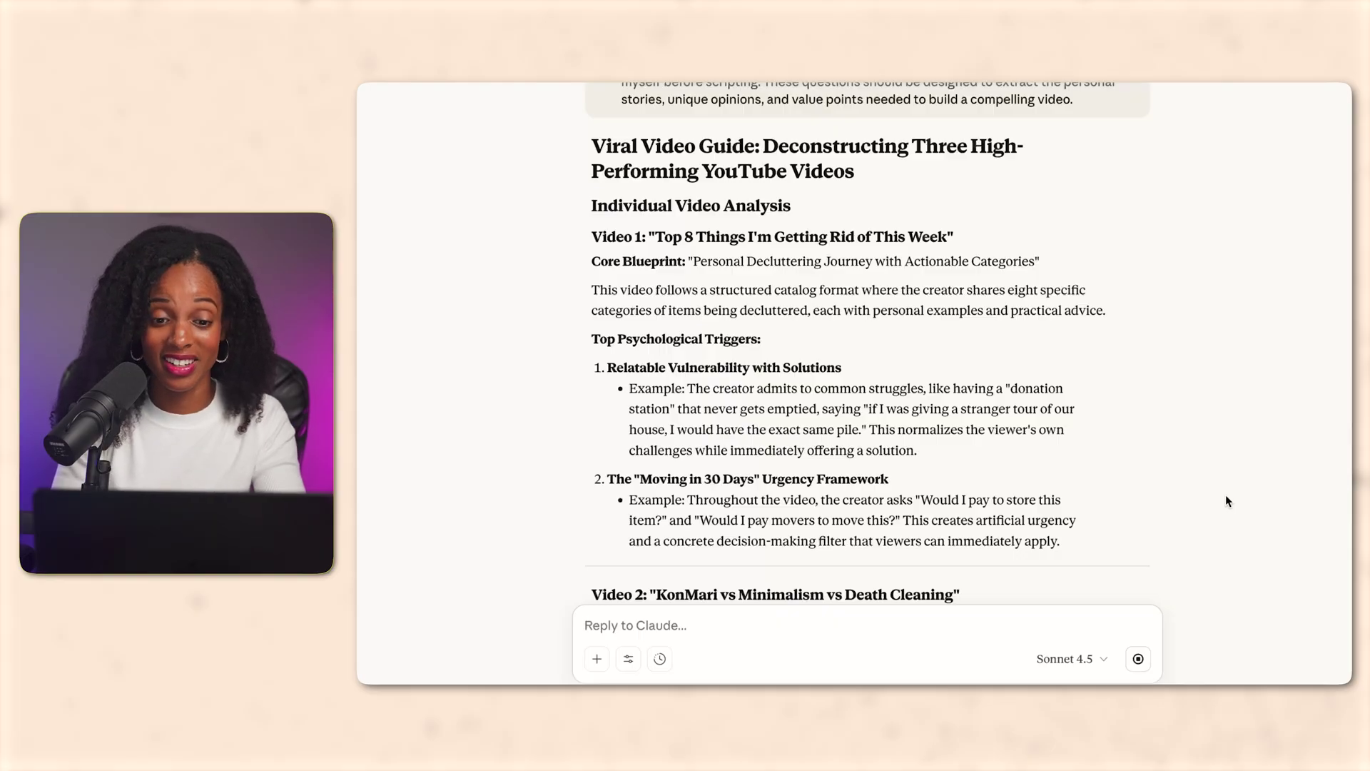
- Read down to the Content Generation Checklist, then start selecting the guide from its title
scroll(1226, 495, "down", 2)
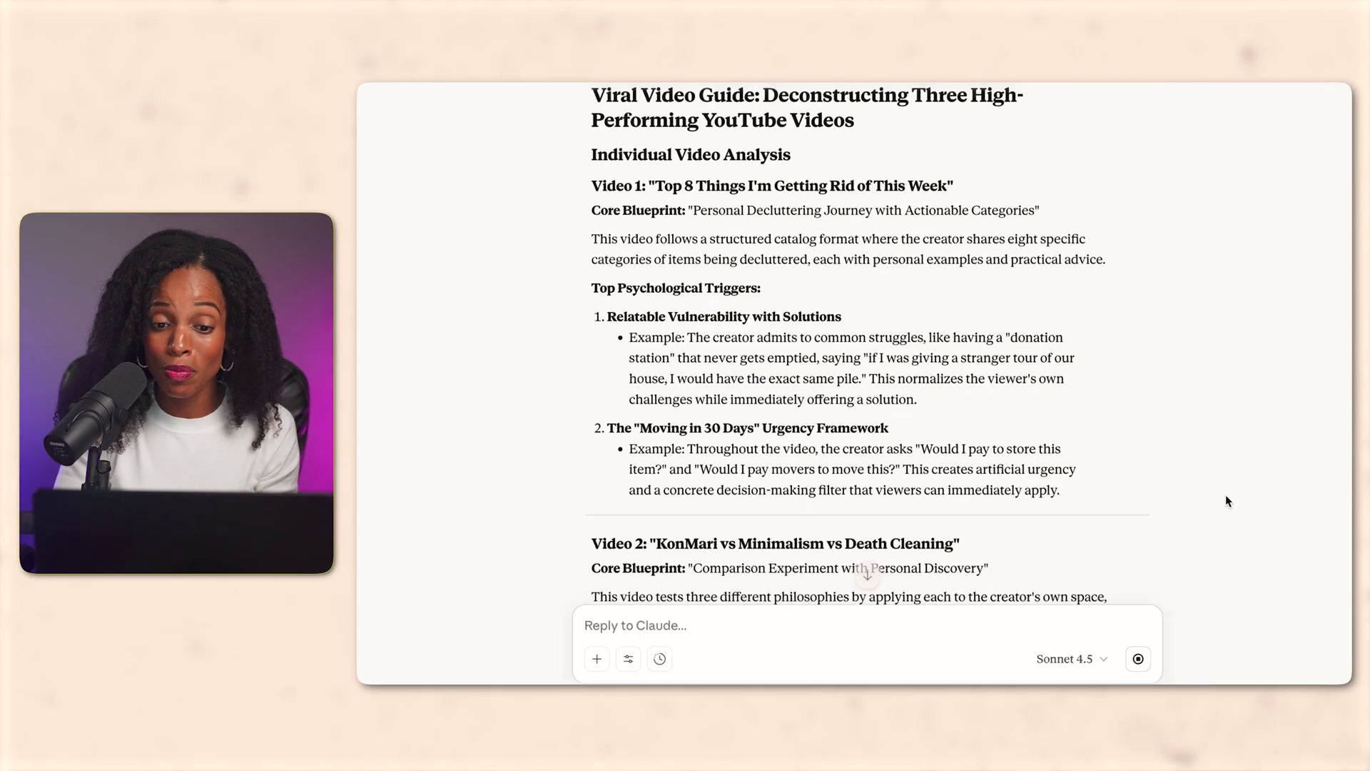
scroll(1226, 496, "down", 1)
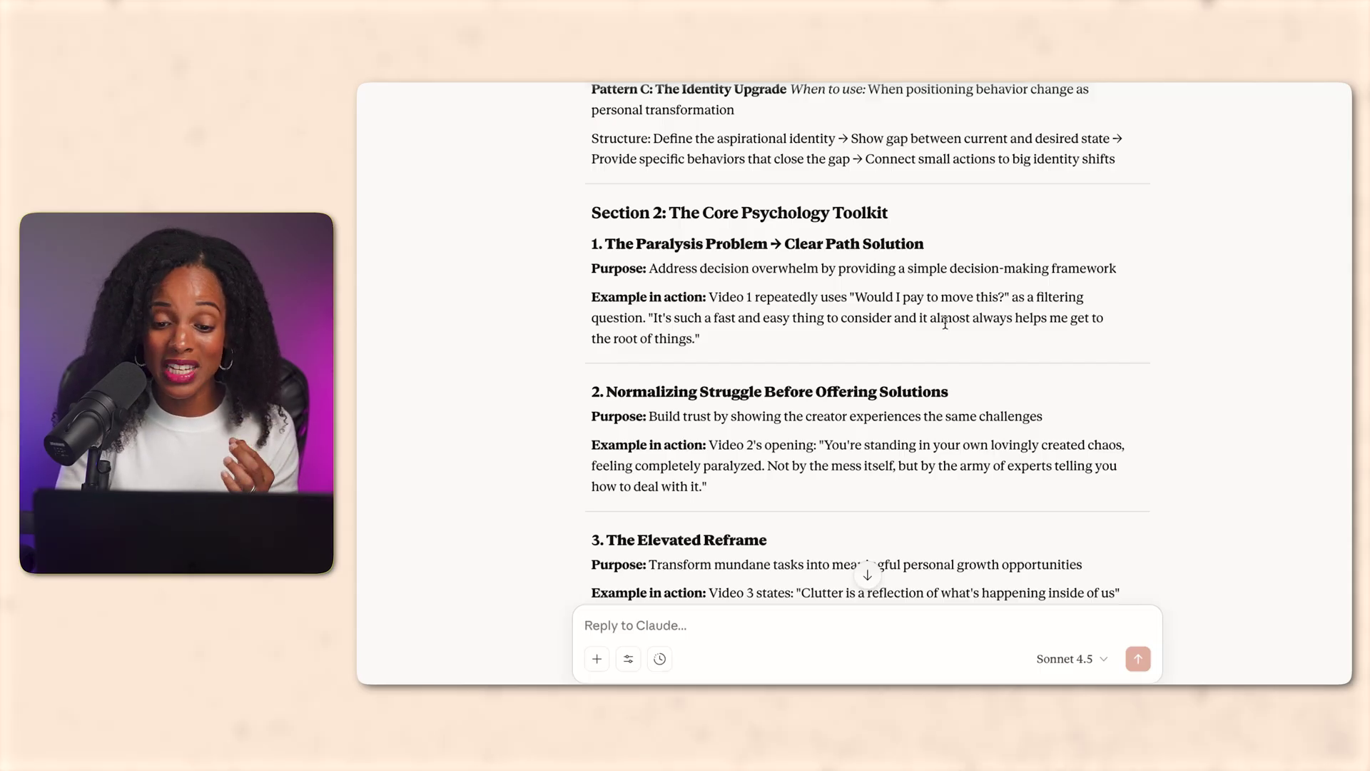
scroll(703, 379, "down", 3)
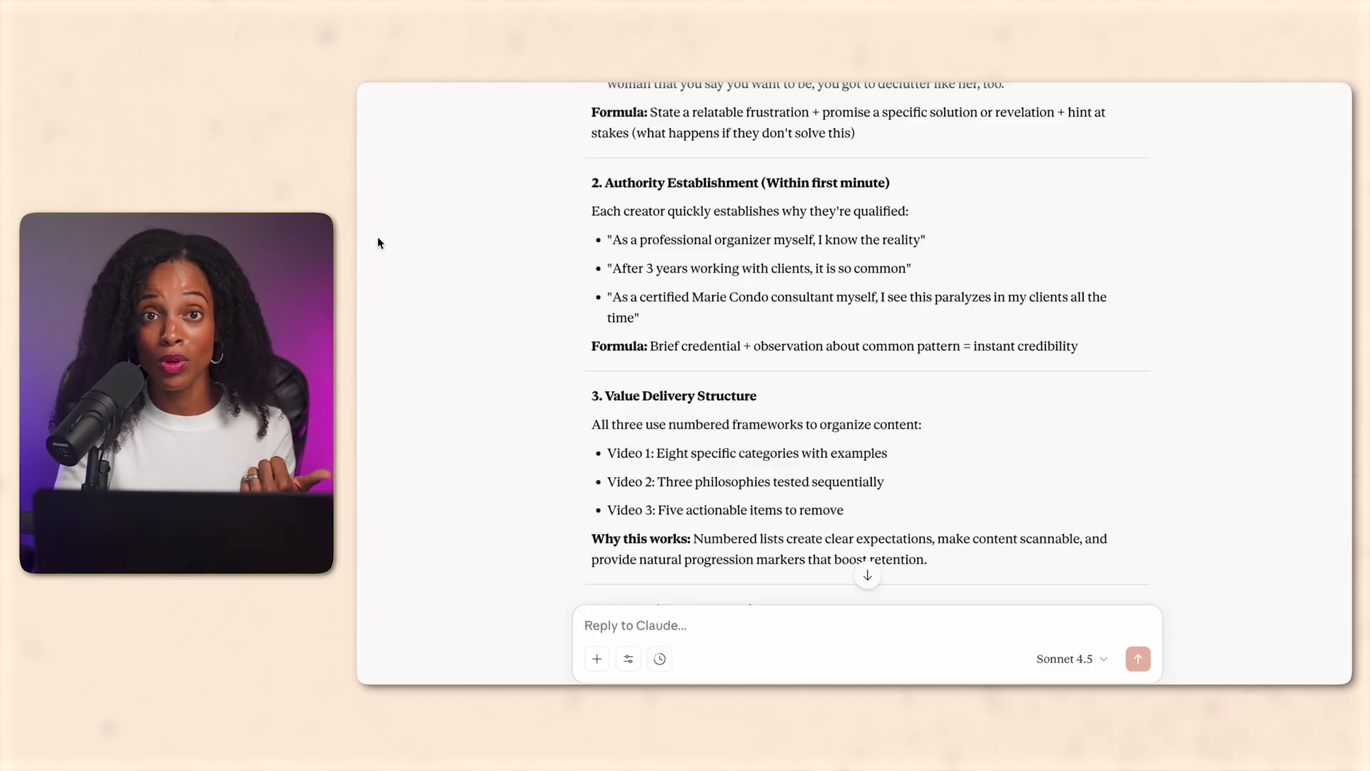
scroll(608, 354, "down", 4)
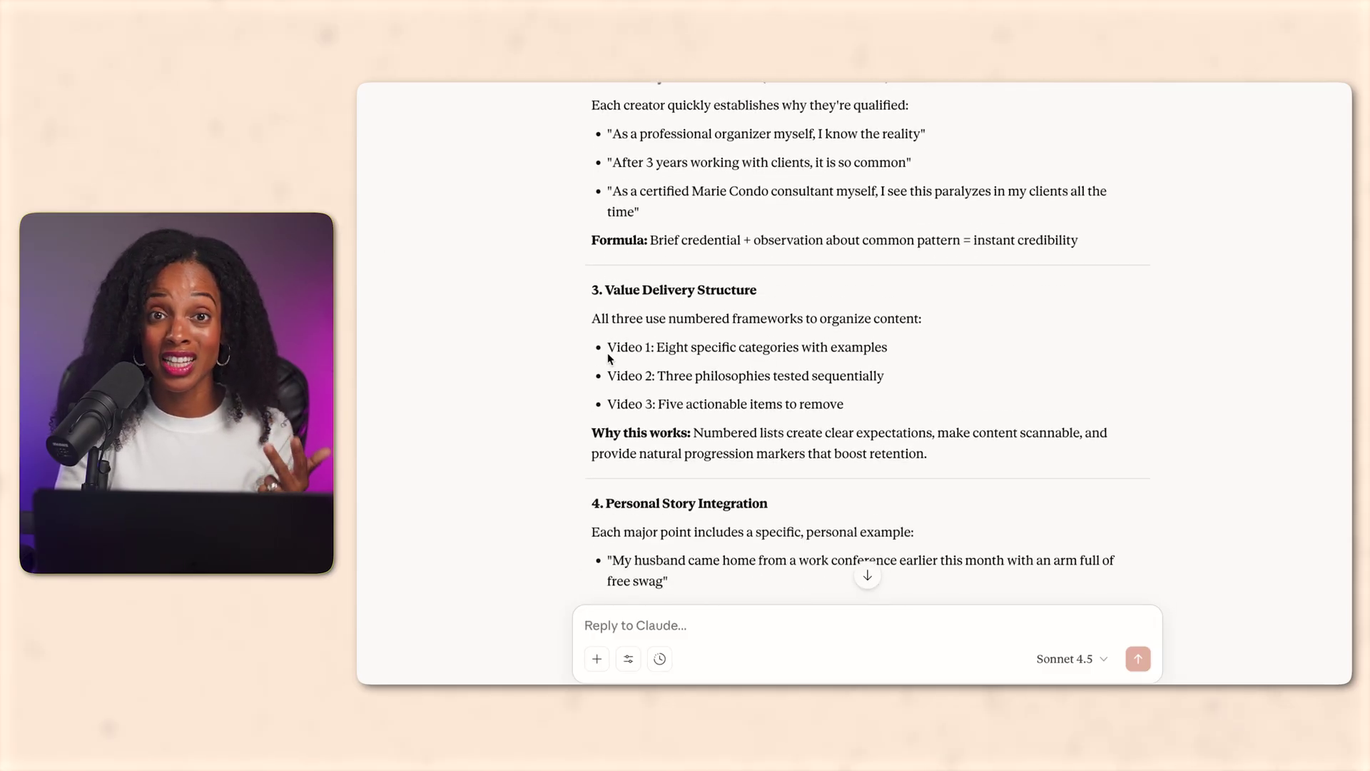
scroll(607, 357, "down", 1)
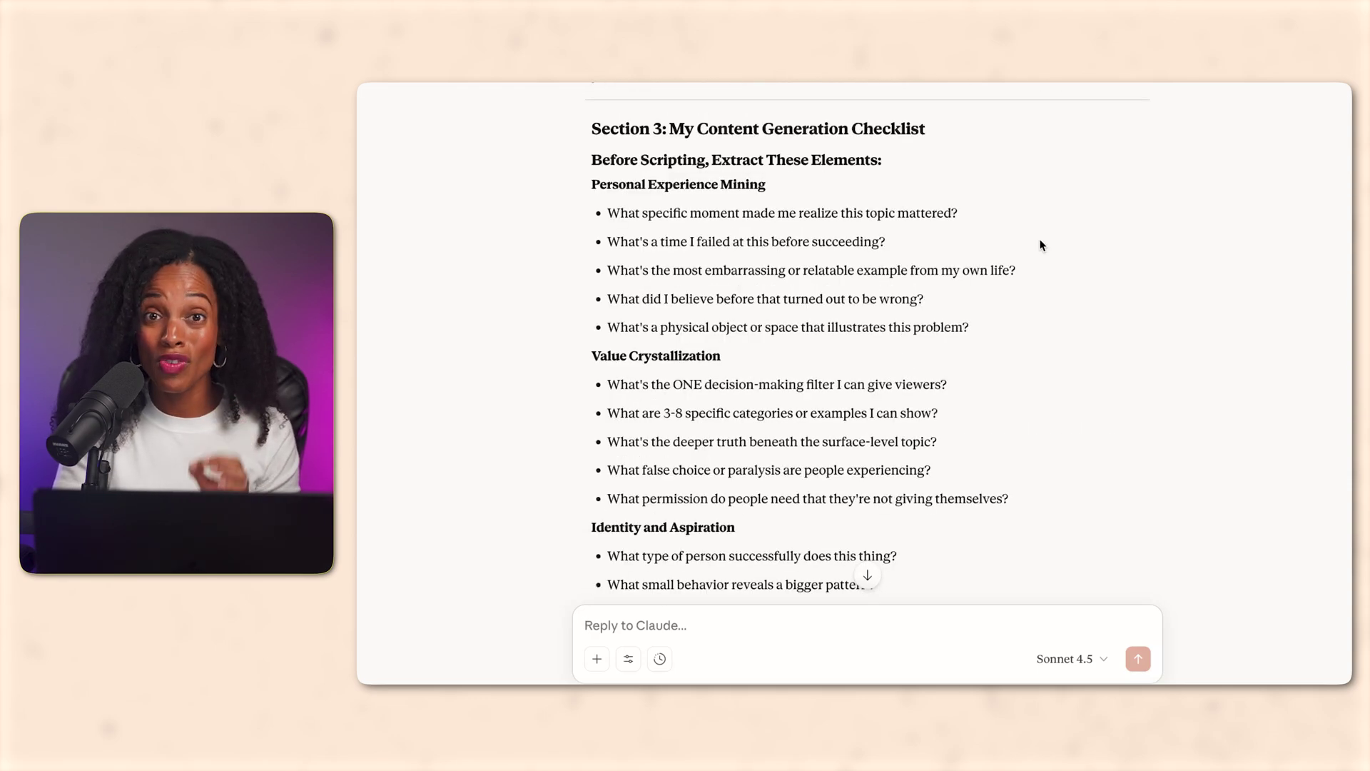
scroll(1040, 245, "down", 1)
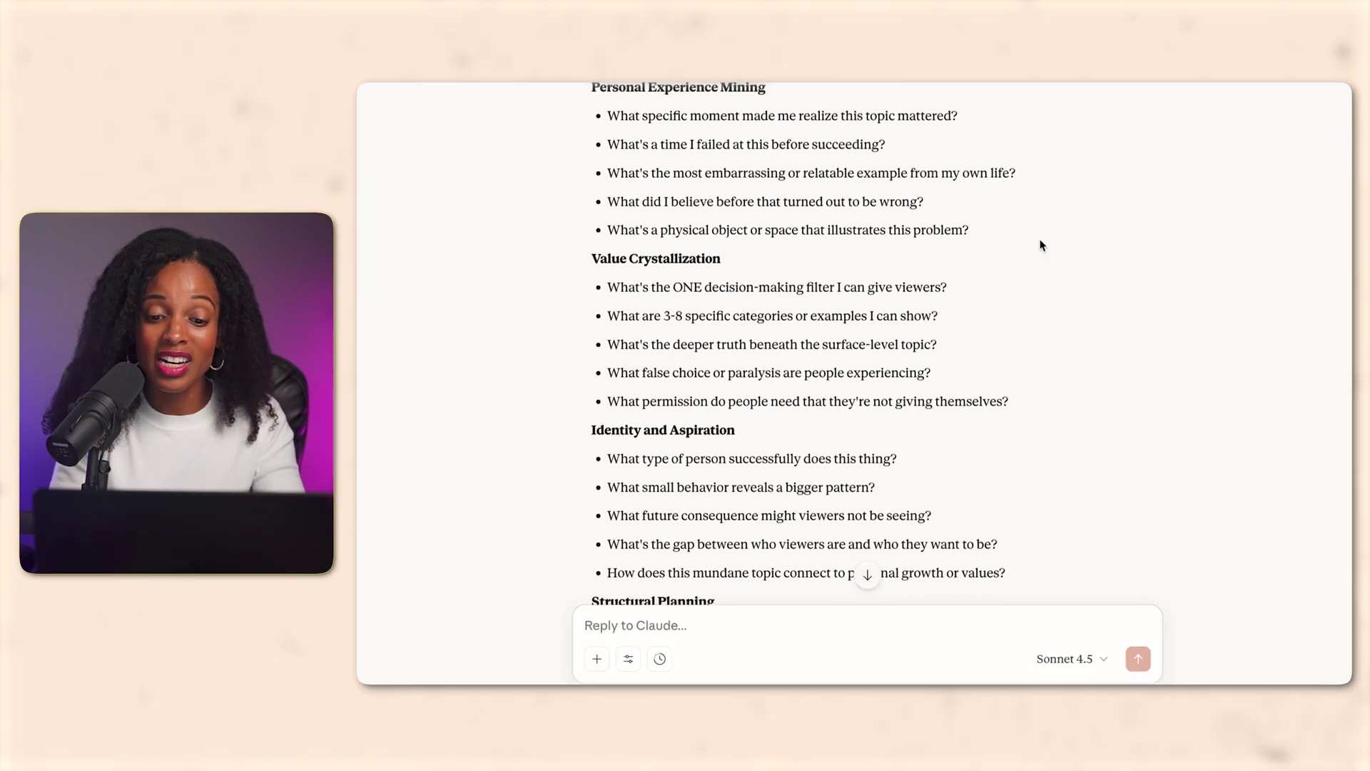
scroll(1041, 245, "down", 1)
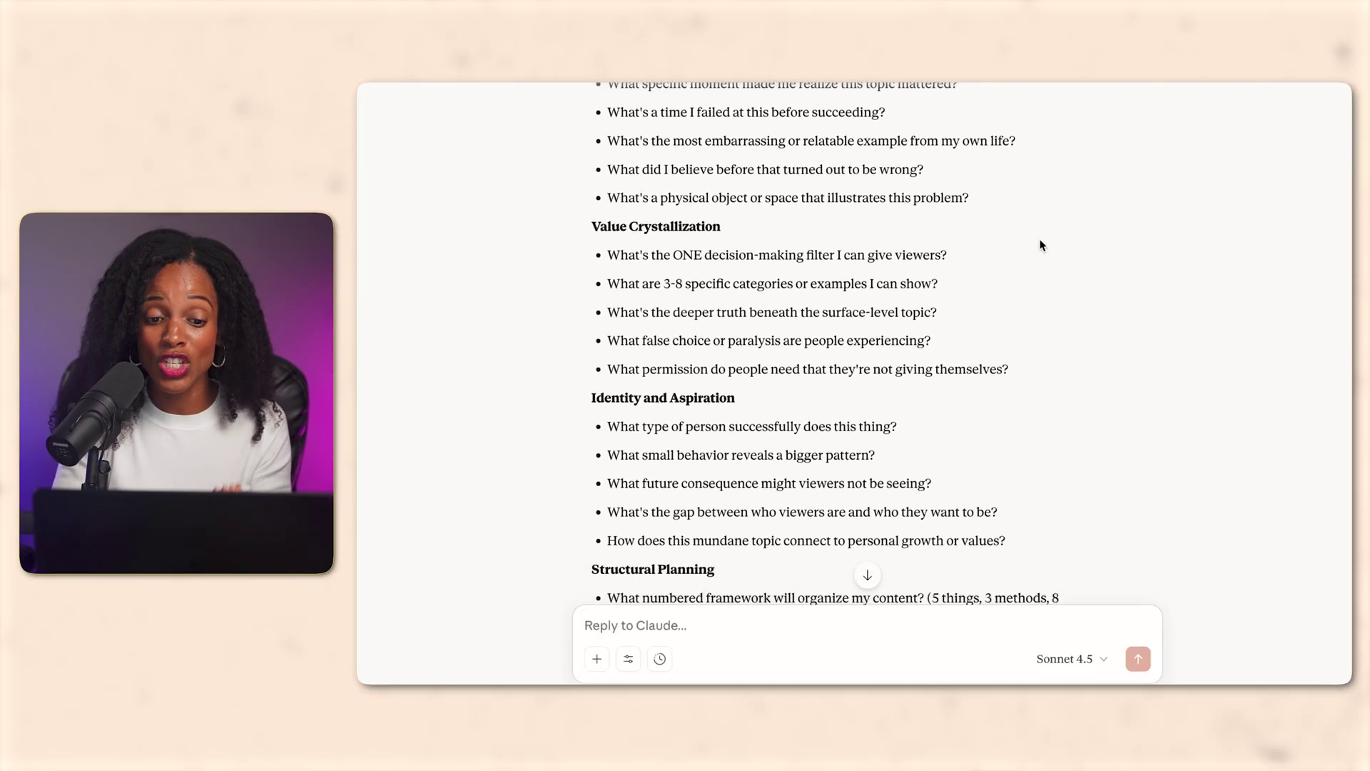
scroll(1041, 245, "down", 1)
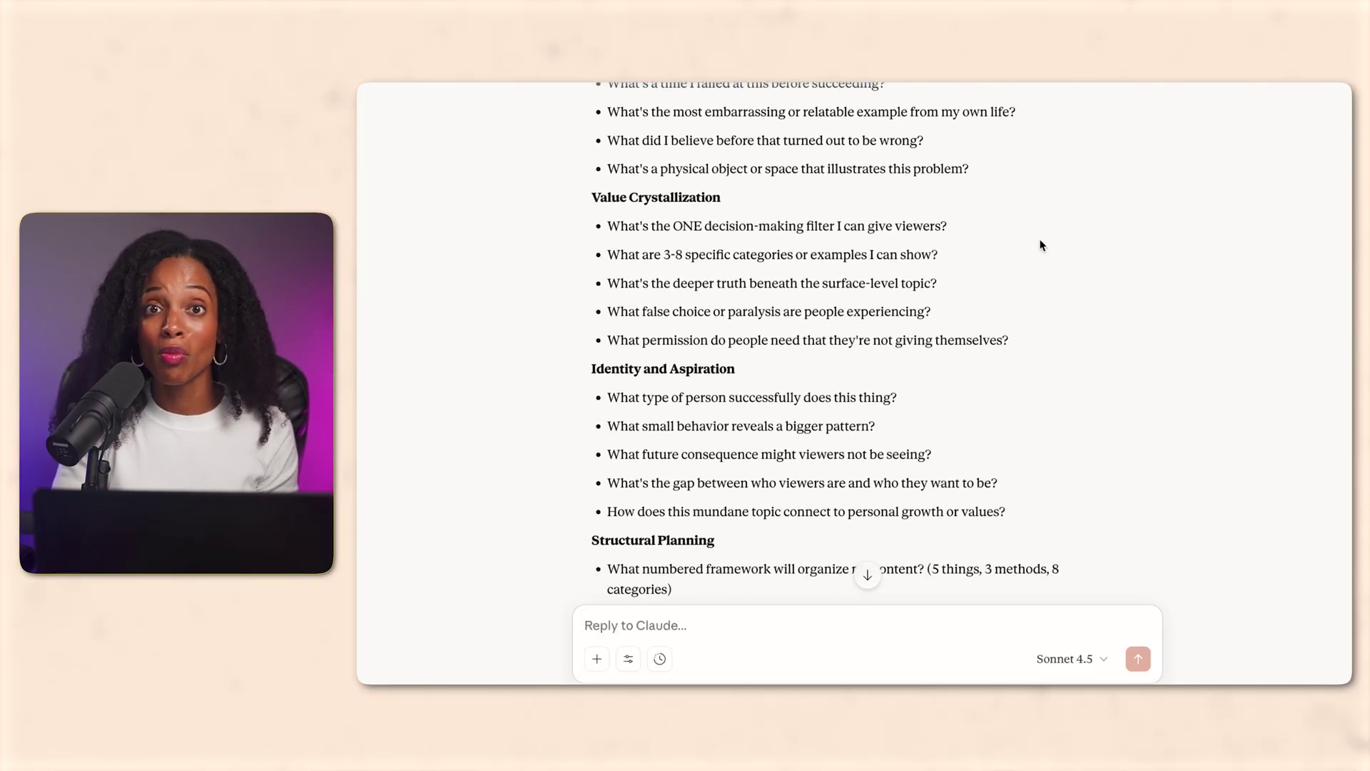
scroll(1041, 245, "down", 2)
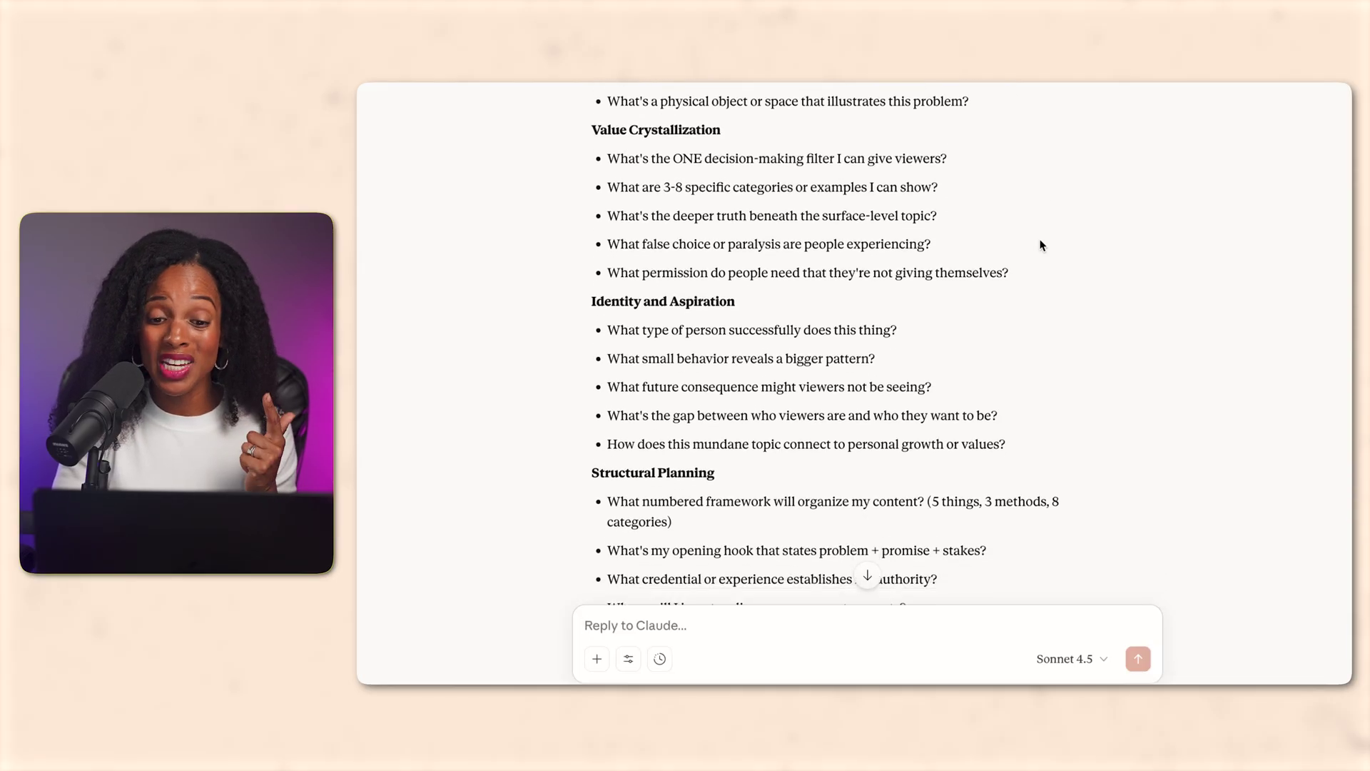
scroll(1041, 244, "down", 2)
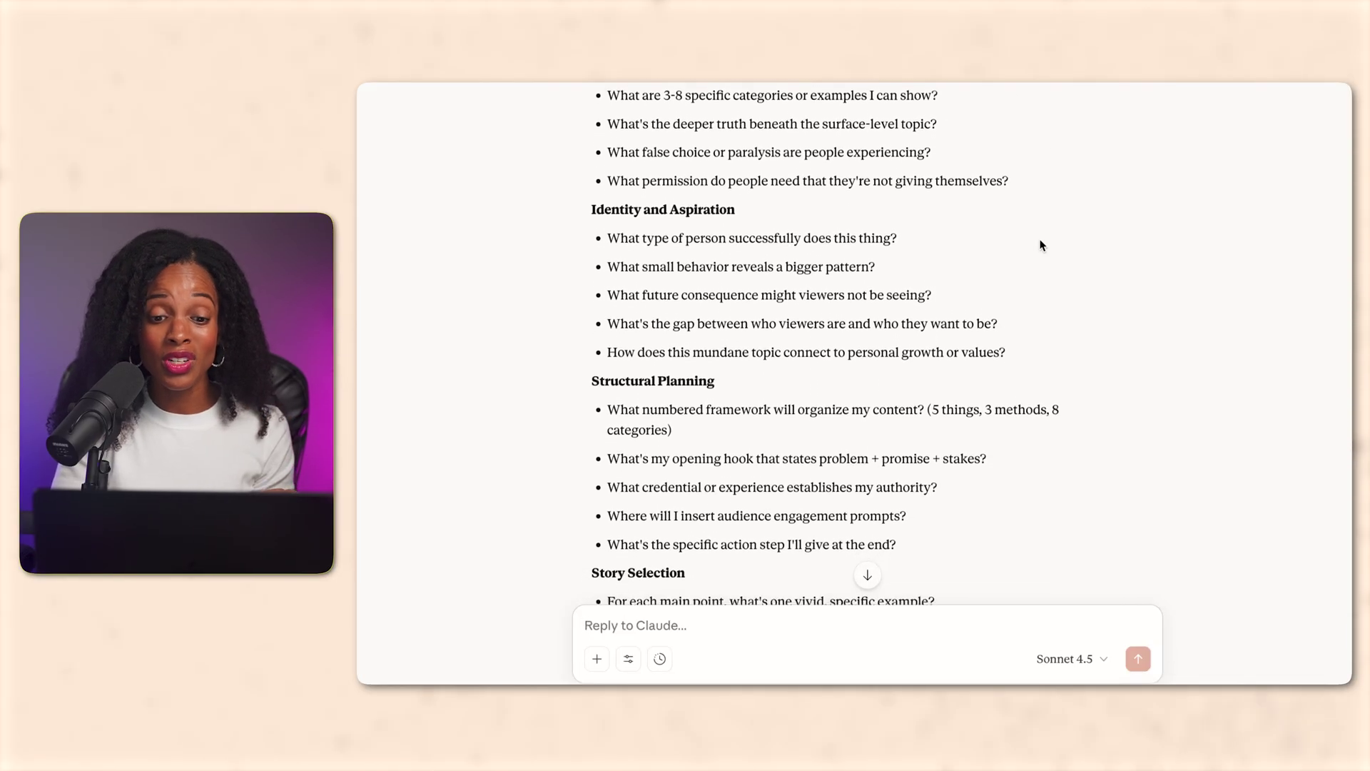
scroll(1040, 245, "down", 1)
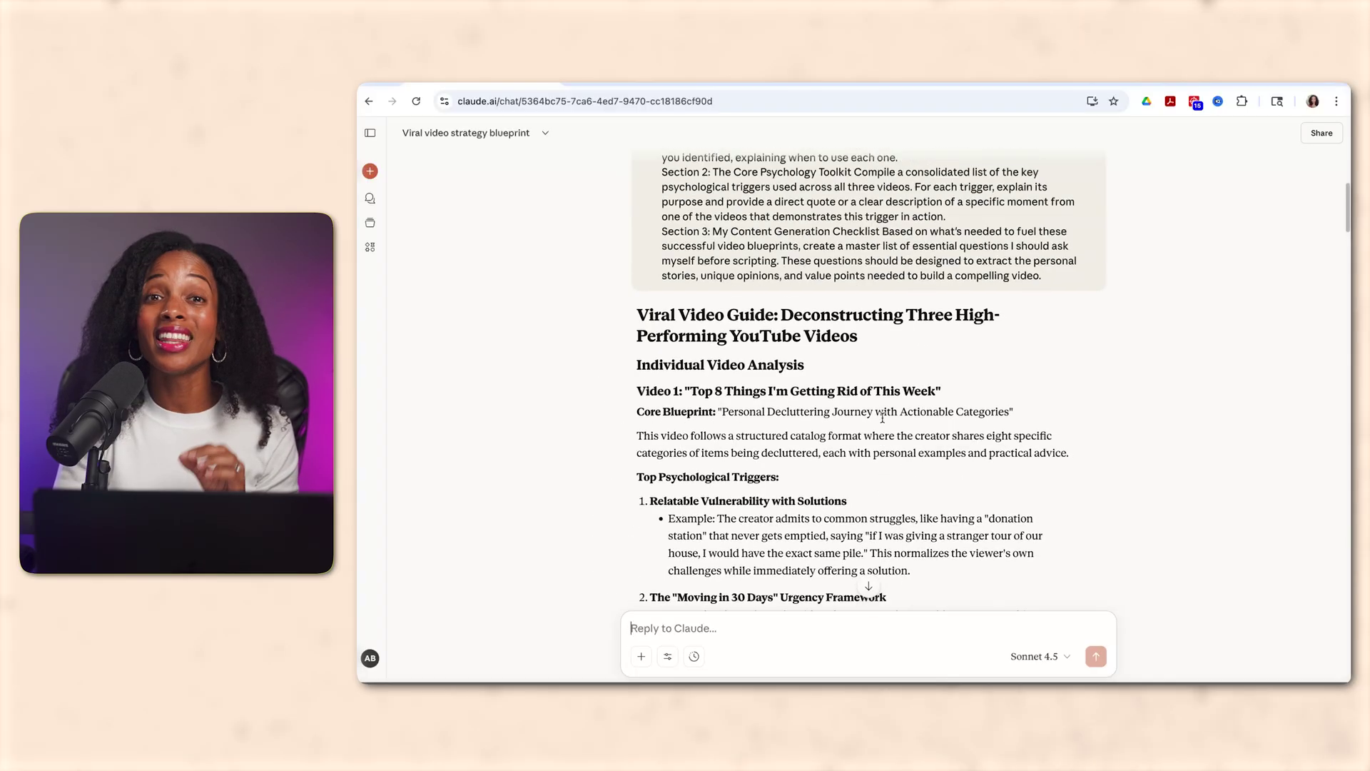
scroll(625, 413, "up", 4)
left_click_drag(638, 410, 640, 549)
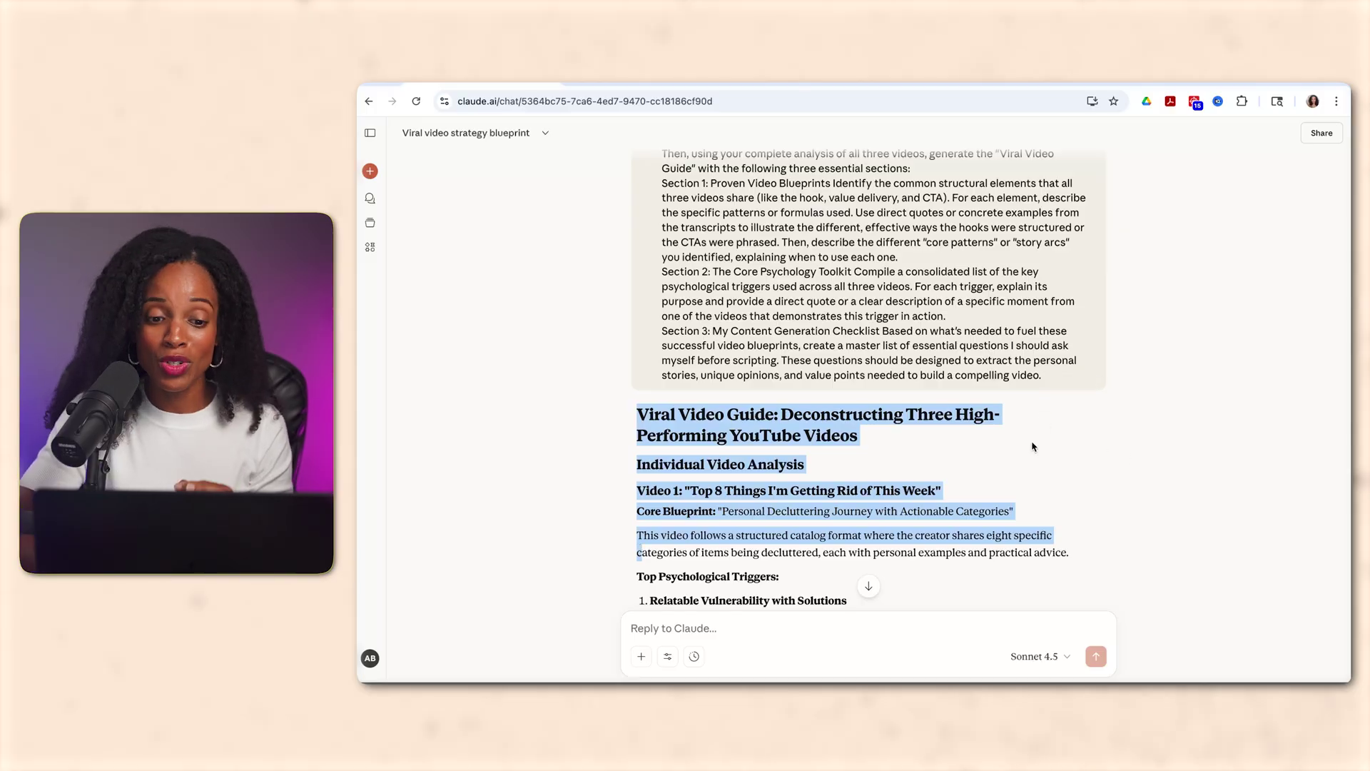
- Extend the selection to the end of the Viral Video Guide and copy it
scroll(1033, 447, "down", 10)
scroll(970, 513, "down", 15)
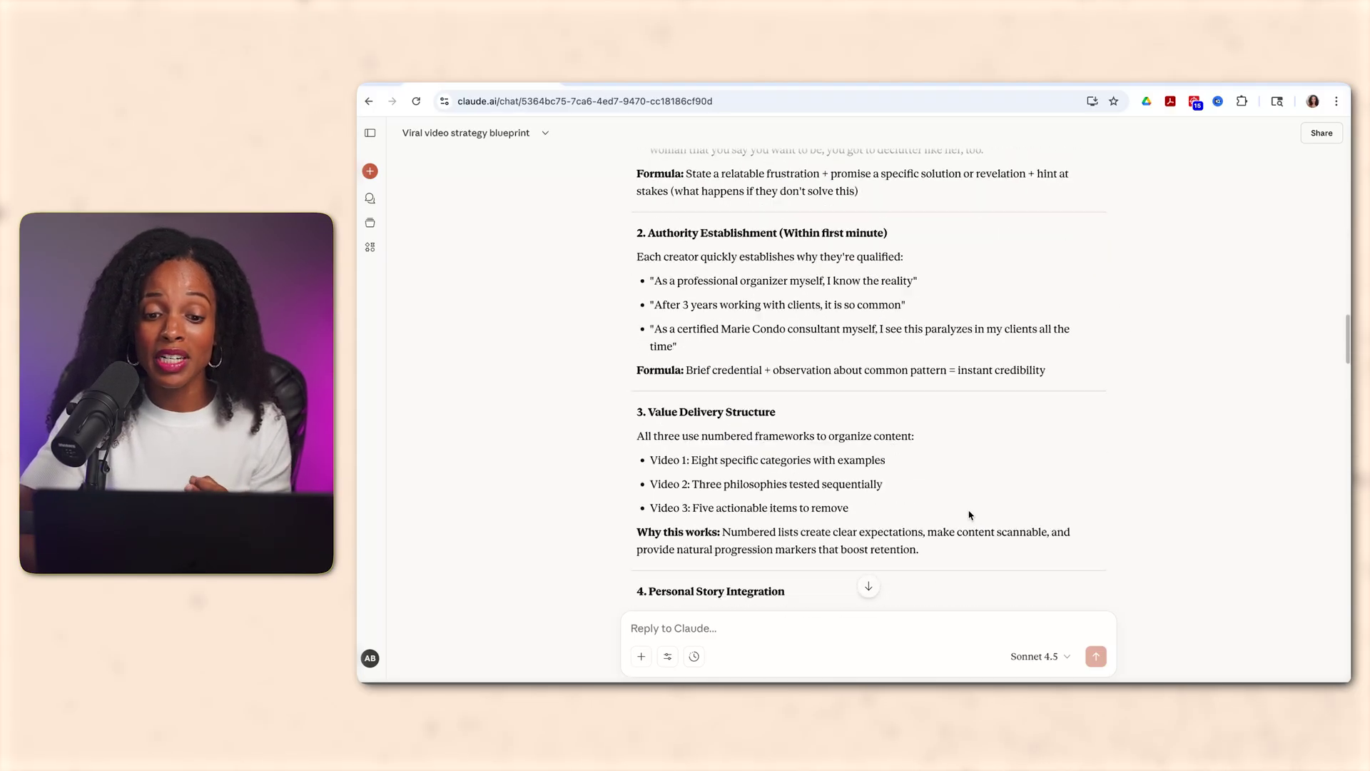
scroll(970, 513, "down", 20)
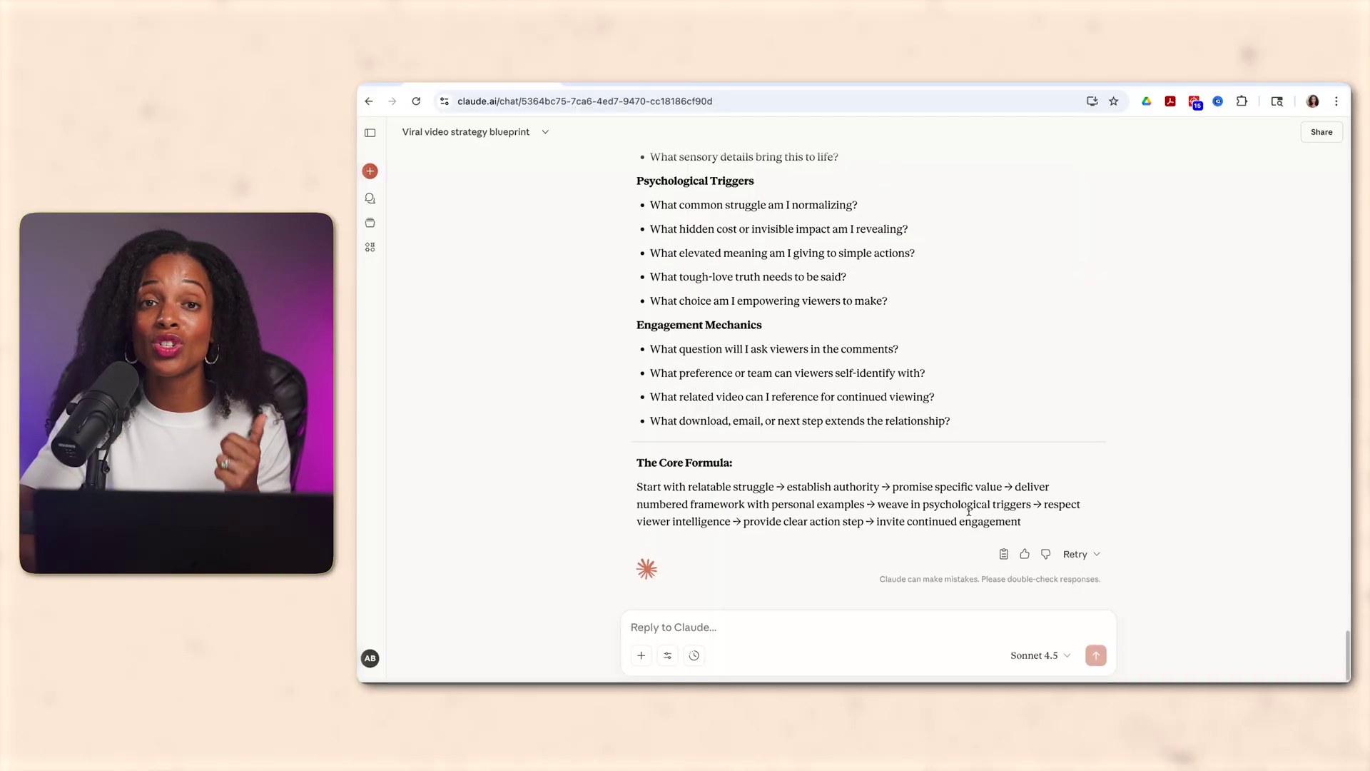
left_click(1028, 532, "shift")
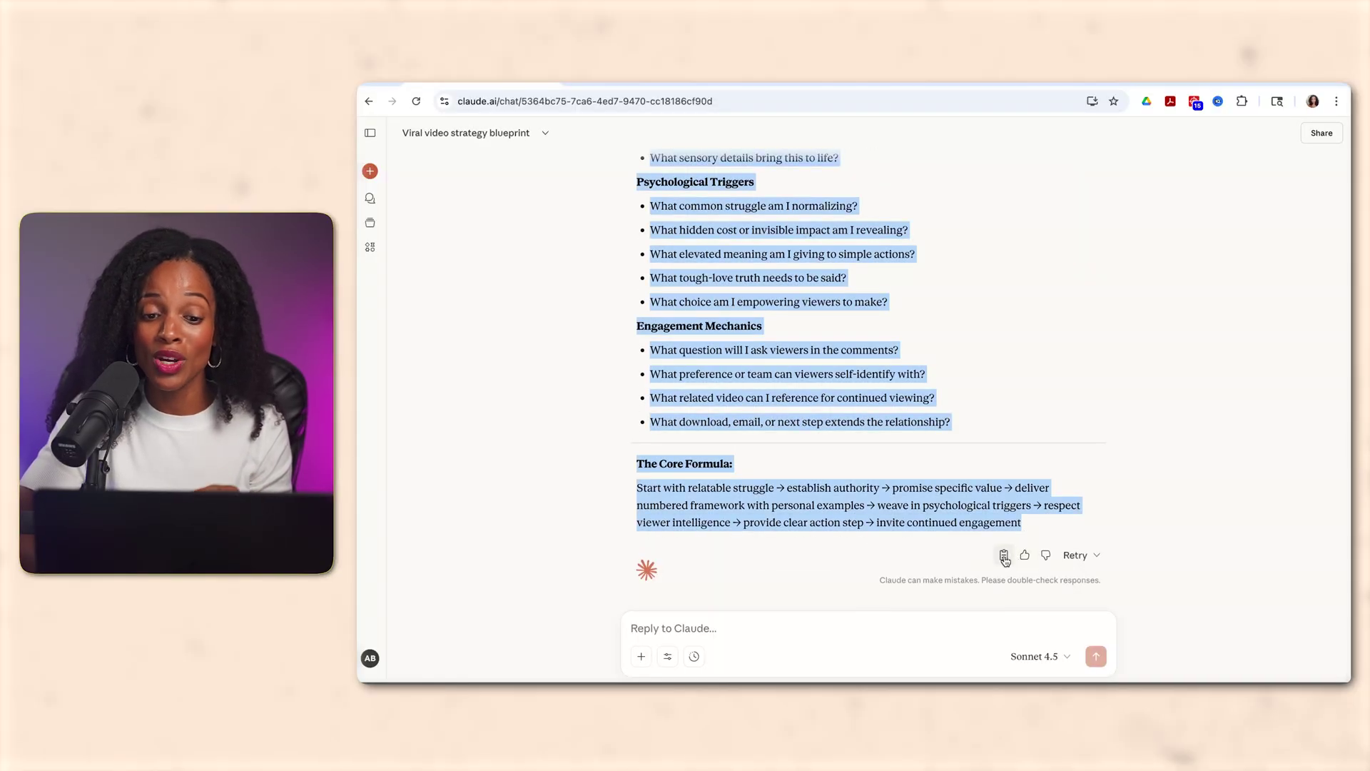
left_click(1003, 555)
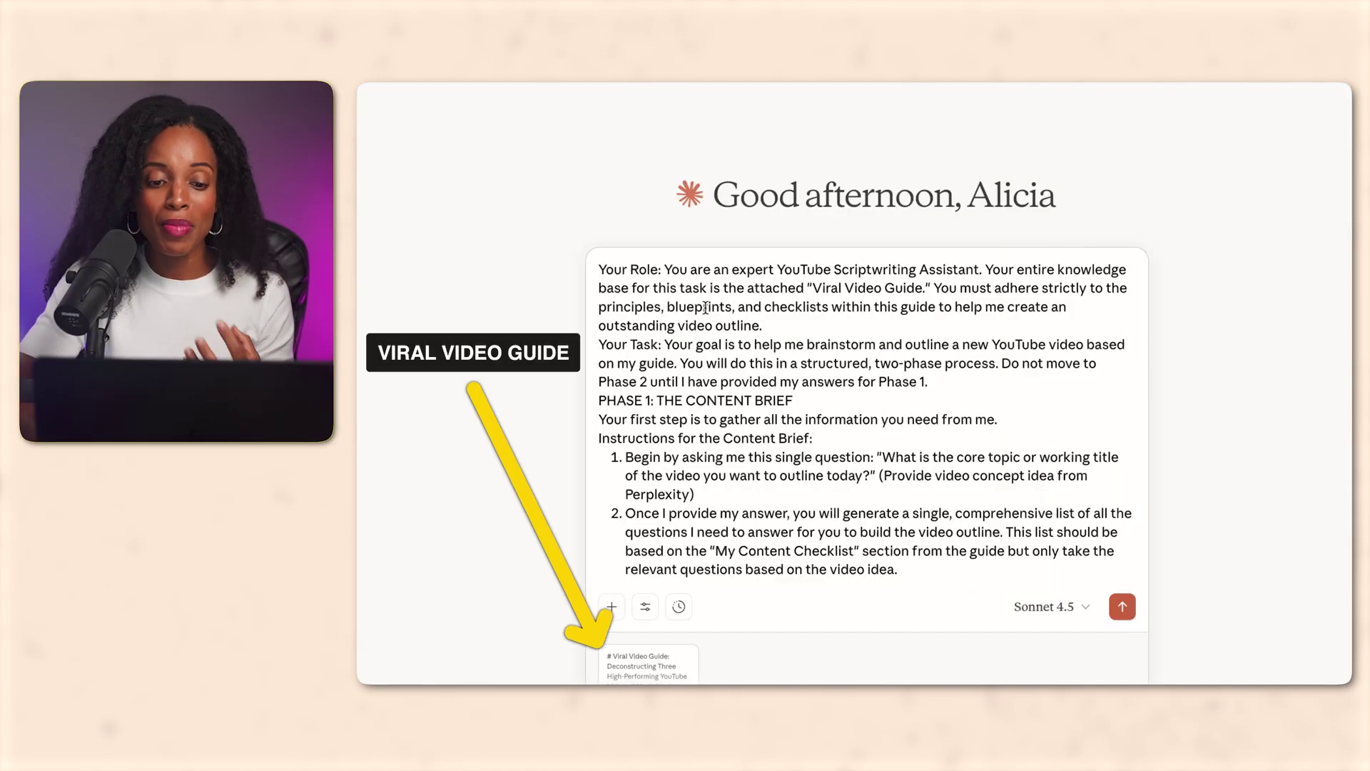
- In the new chat, reword the Phase 1 note to begin 'I will' and add 'the' before video
scroll(1024, 397, "down", 2)
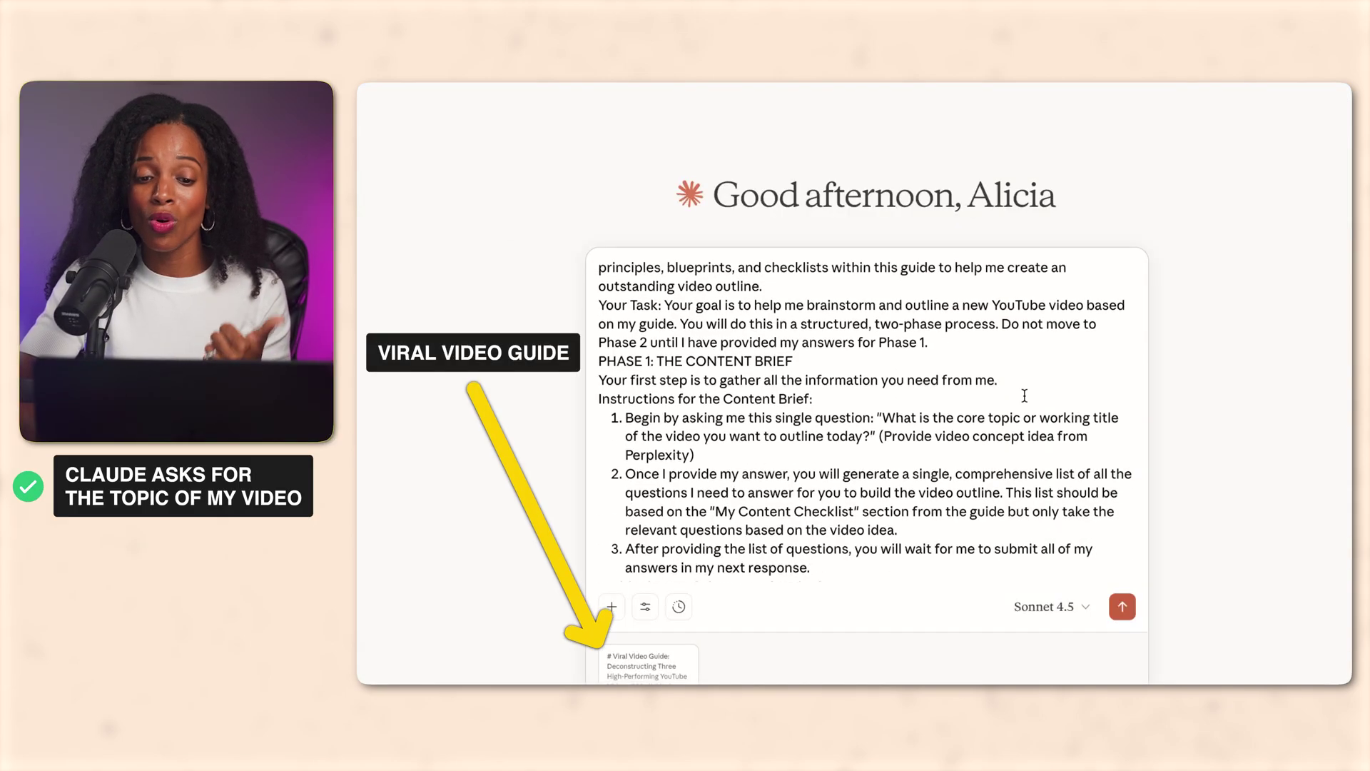
scroll(1024, 397, "down", 1)
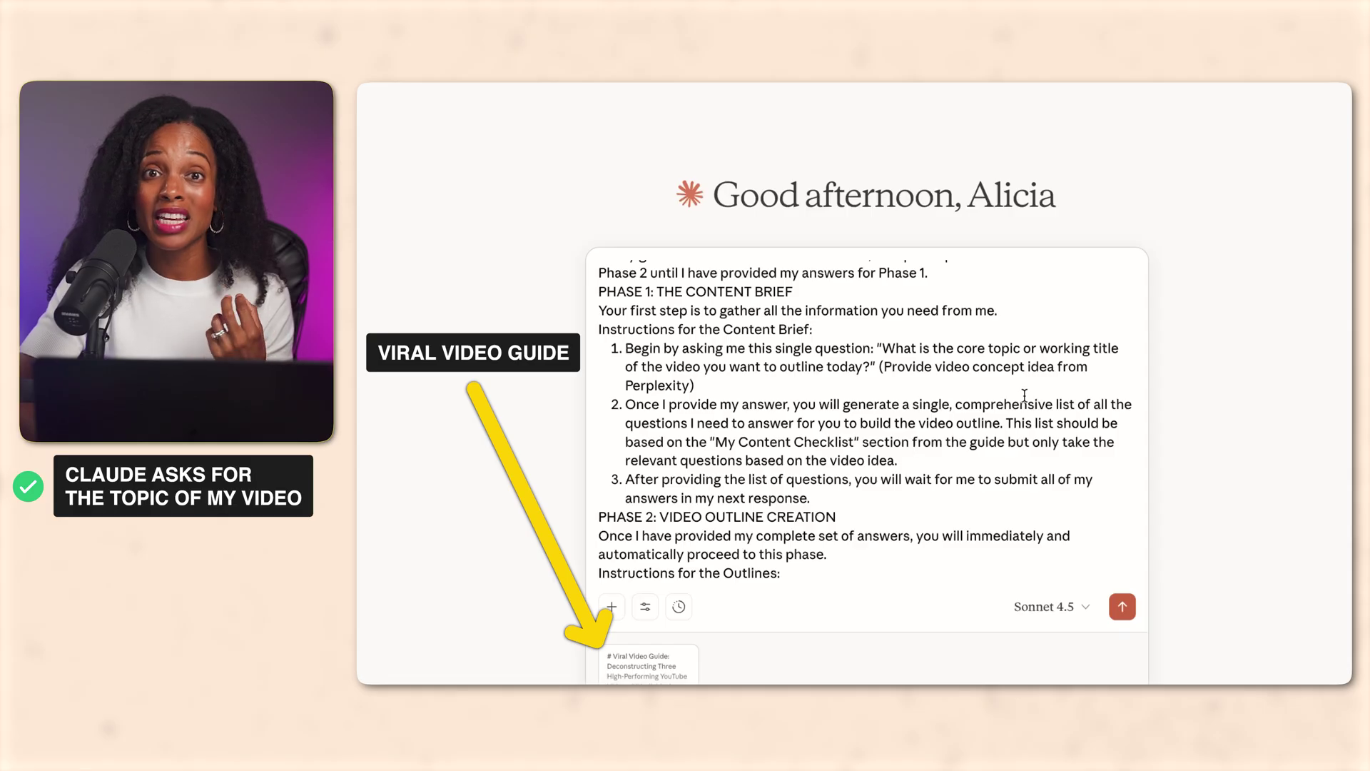
left_click(885, 366)
type("I will p")
key("Delete")
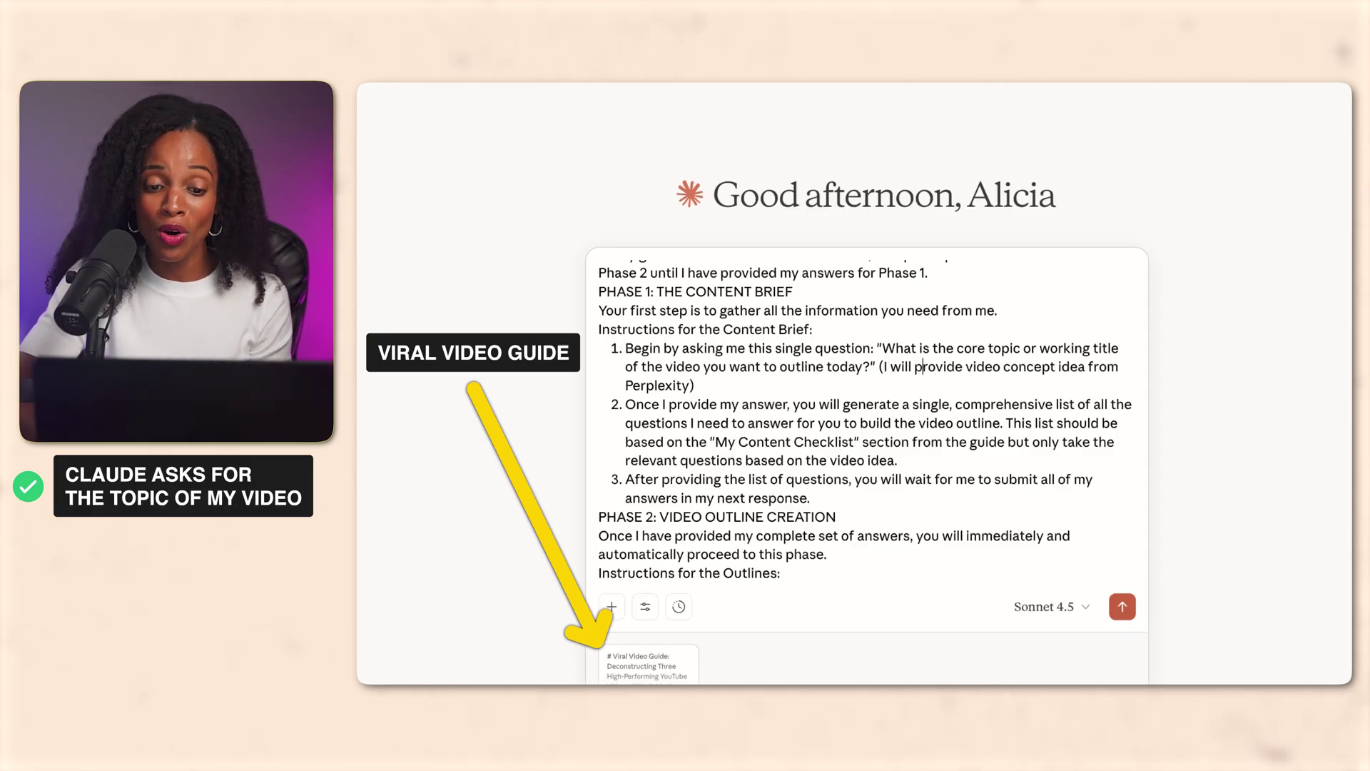
left_click(968, 366)
type("the")
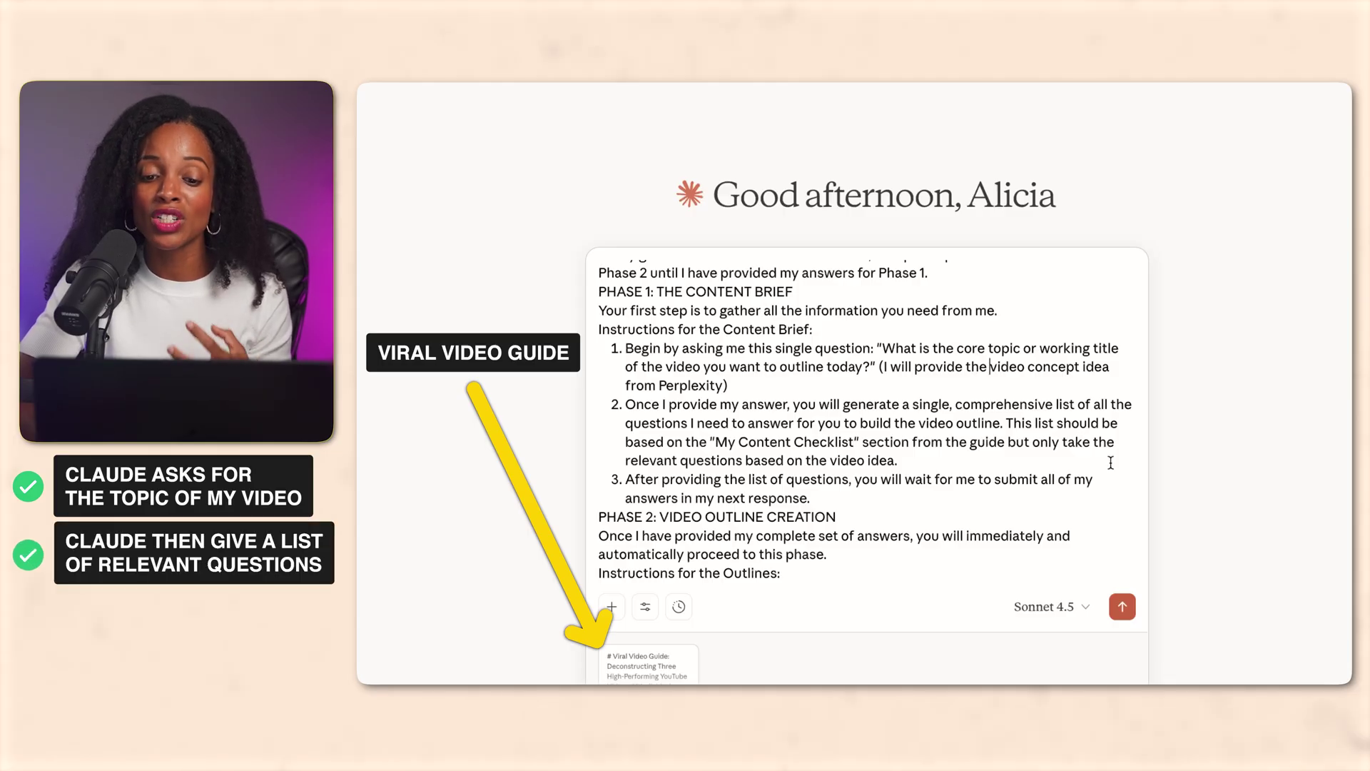
scroll(1111, 462, "down", 5)
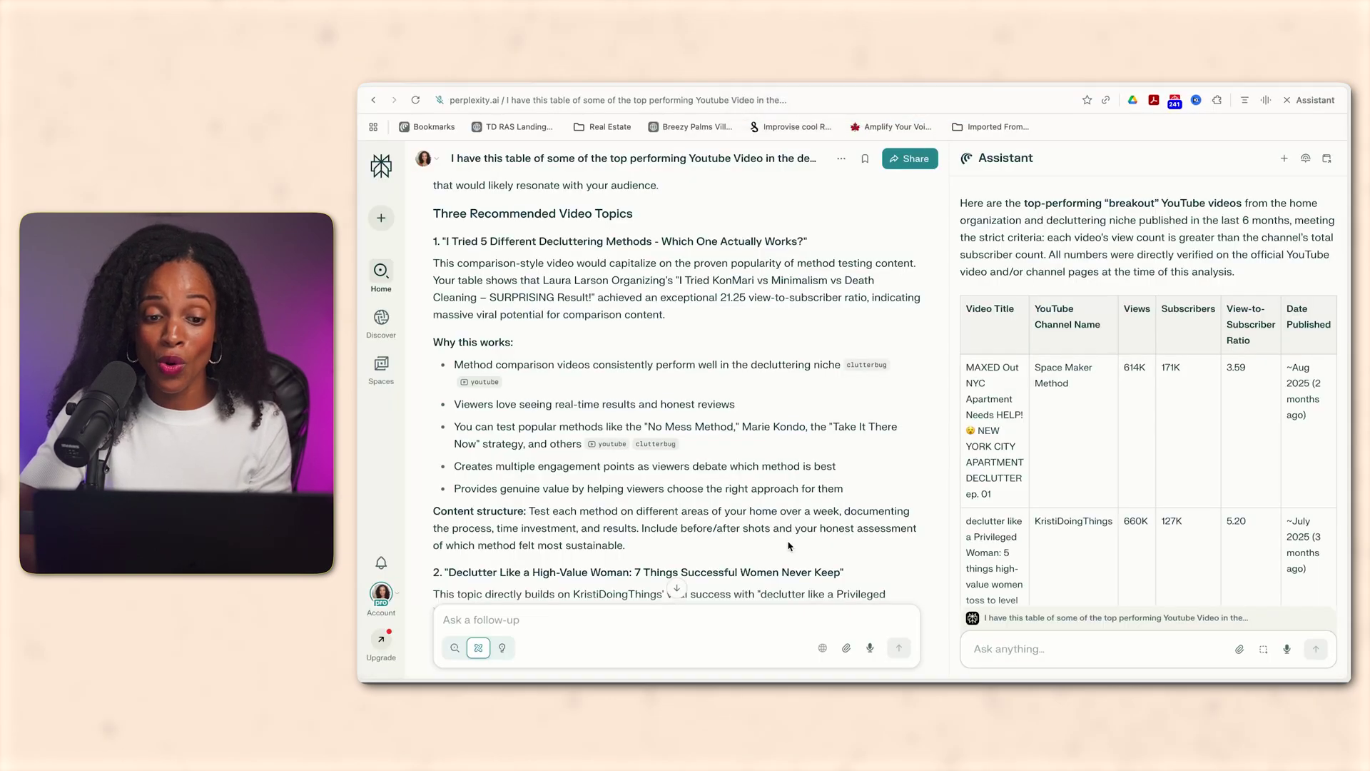
- Select topic 1, 'I Tried 5 Different Decluttering Methods', through its reasoning and content structure
scroll(788, 546, "down", 4)
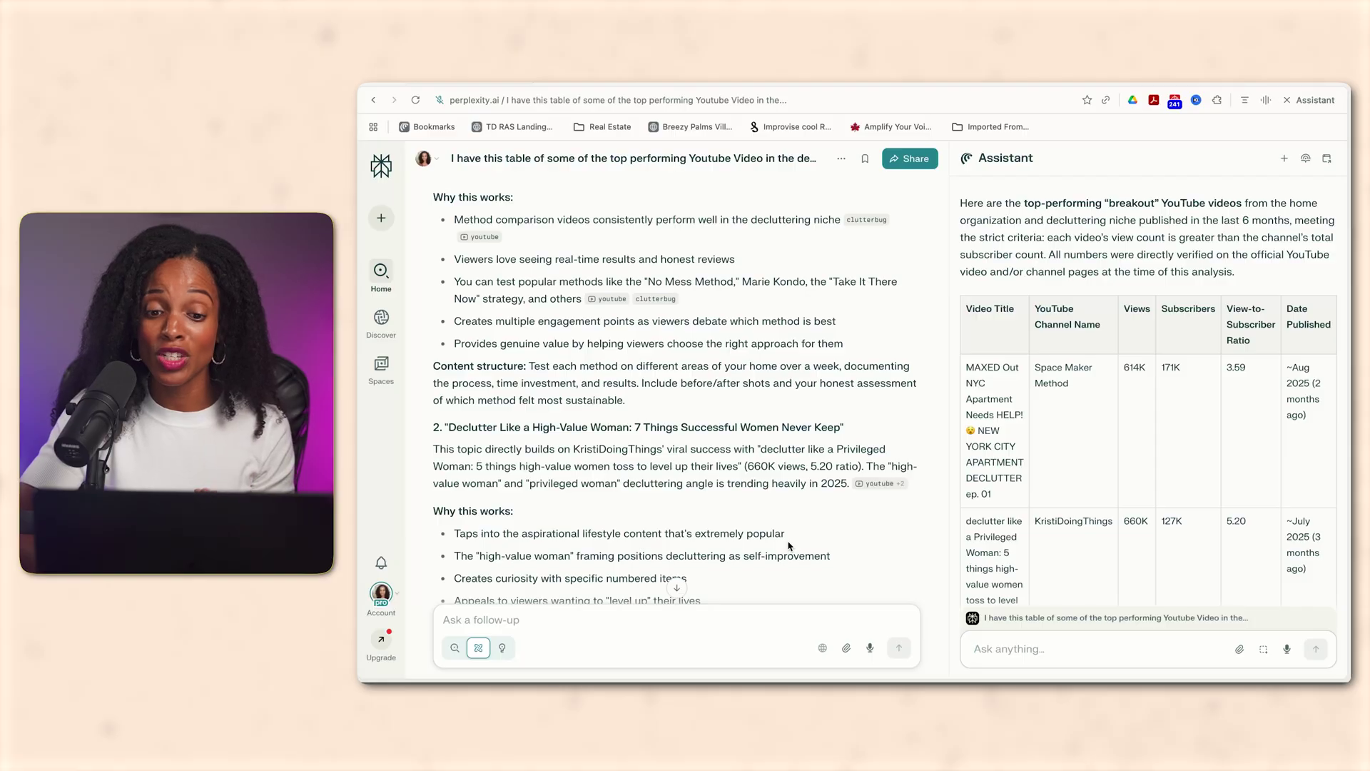
scroll(788, 546, "down", 3)
scroll(789, 546, "down", 1)
left_click_drag(713, 272, 433, 228)
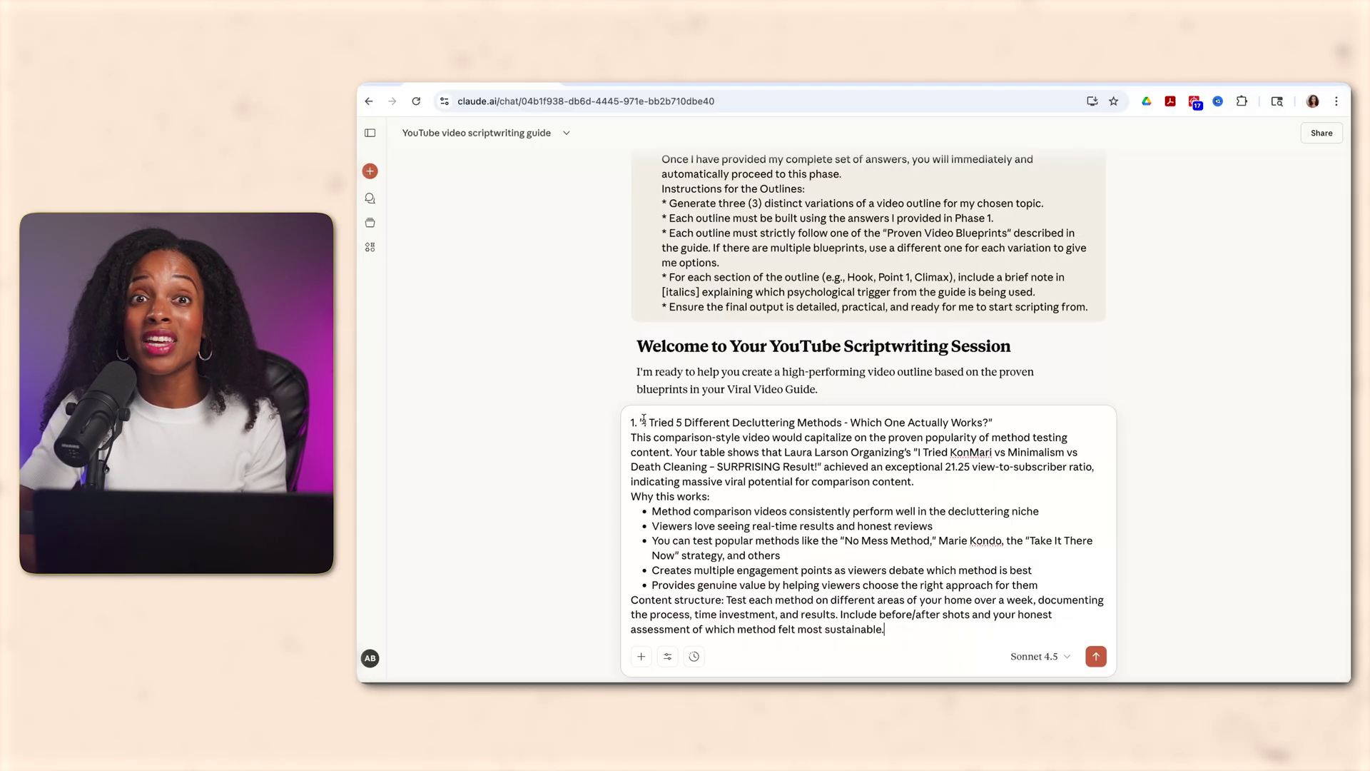
- Send the pasted 'I Tried 5 Different Decluttering Methods' topic to Claude
key("Return")
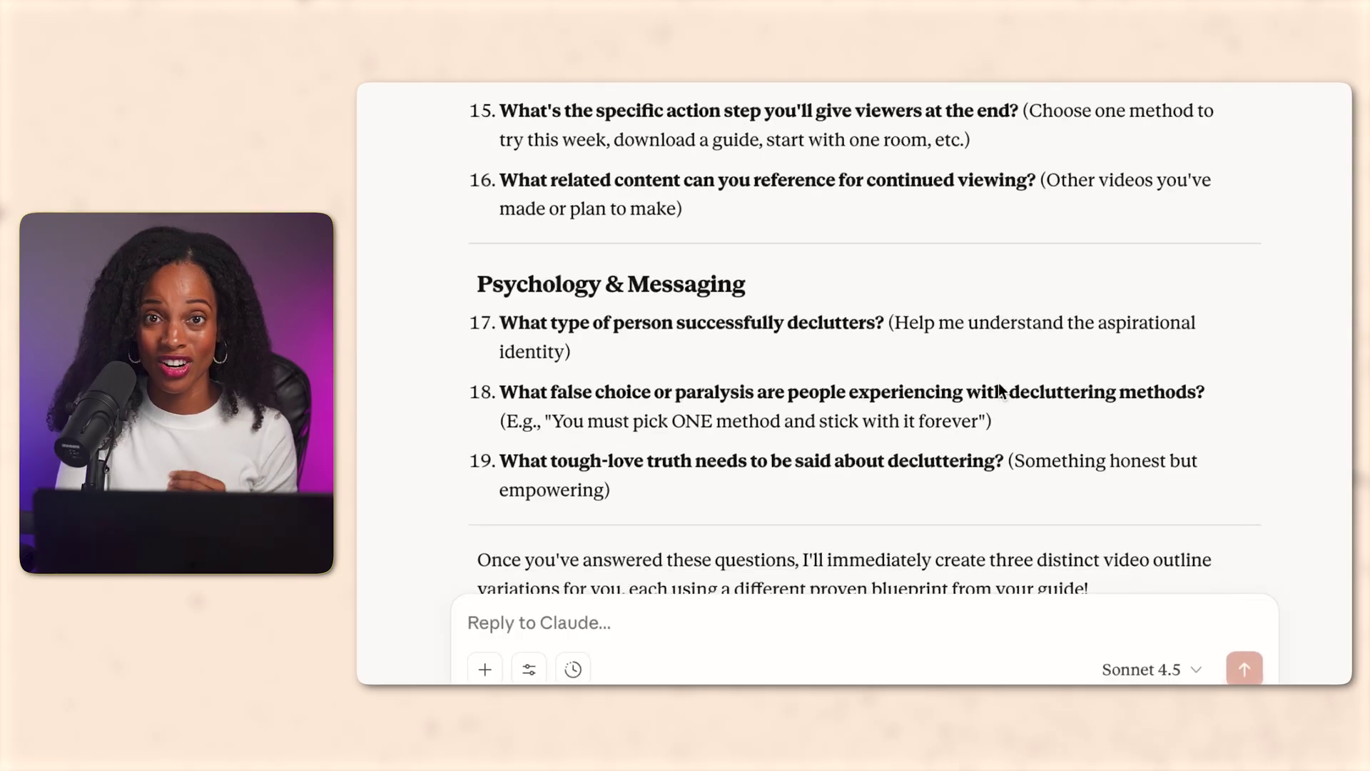
- Scroll back up through Claude's 19 Phase 1 content brief questions
scroll(1000, 385, "up", 14)
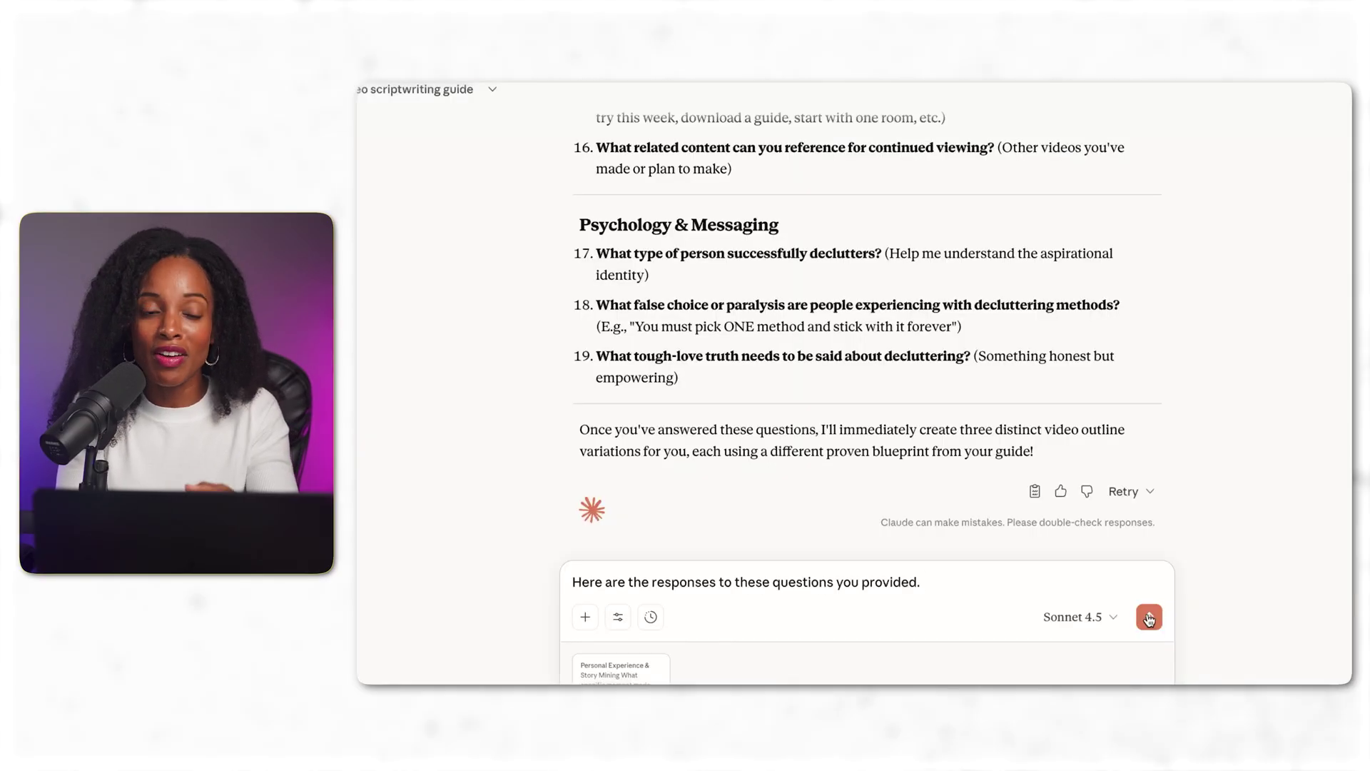
left_click(1150, 620)
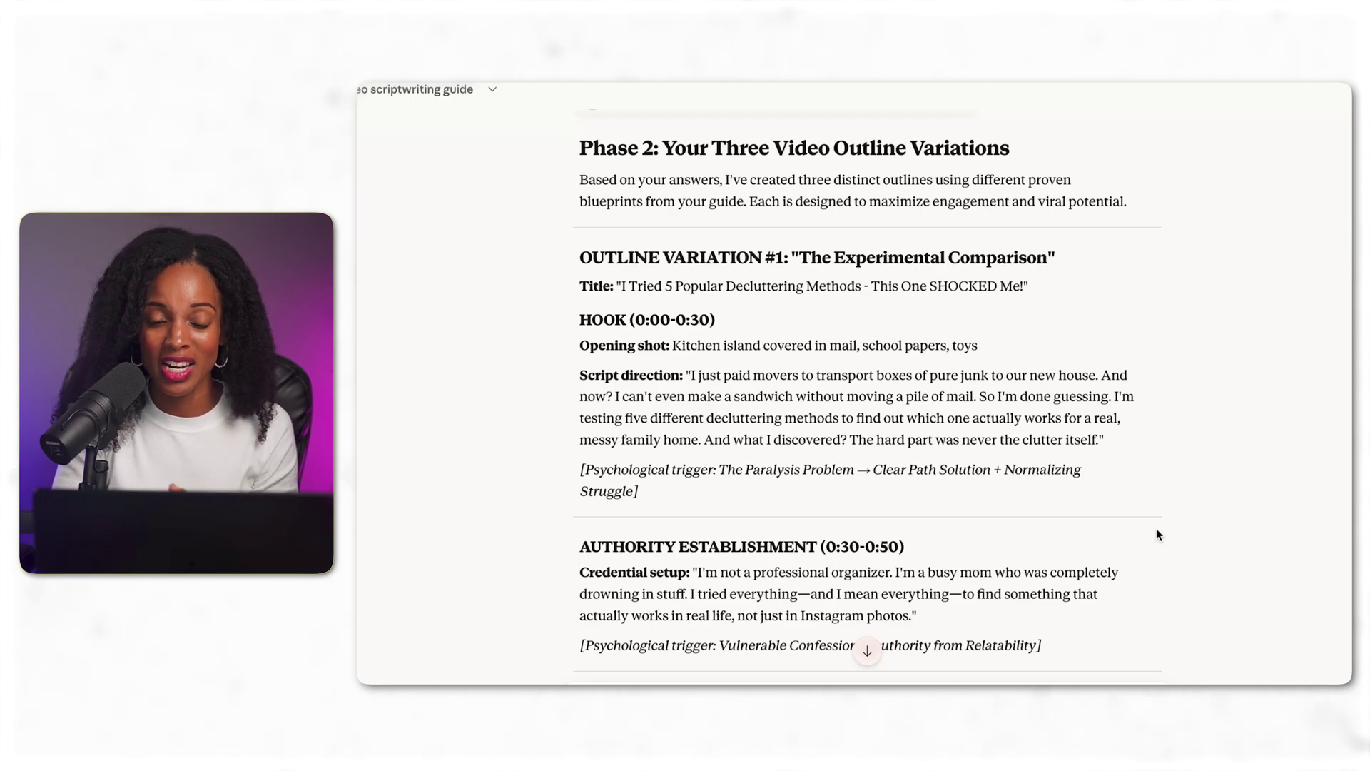
scroll(1168, 425, "down", 10)
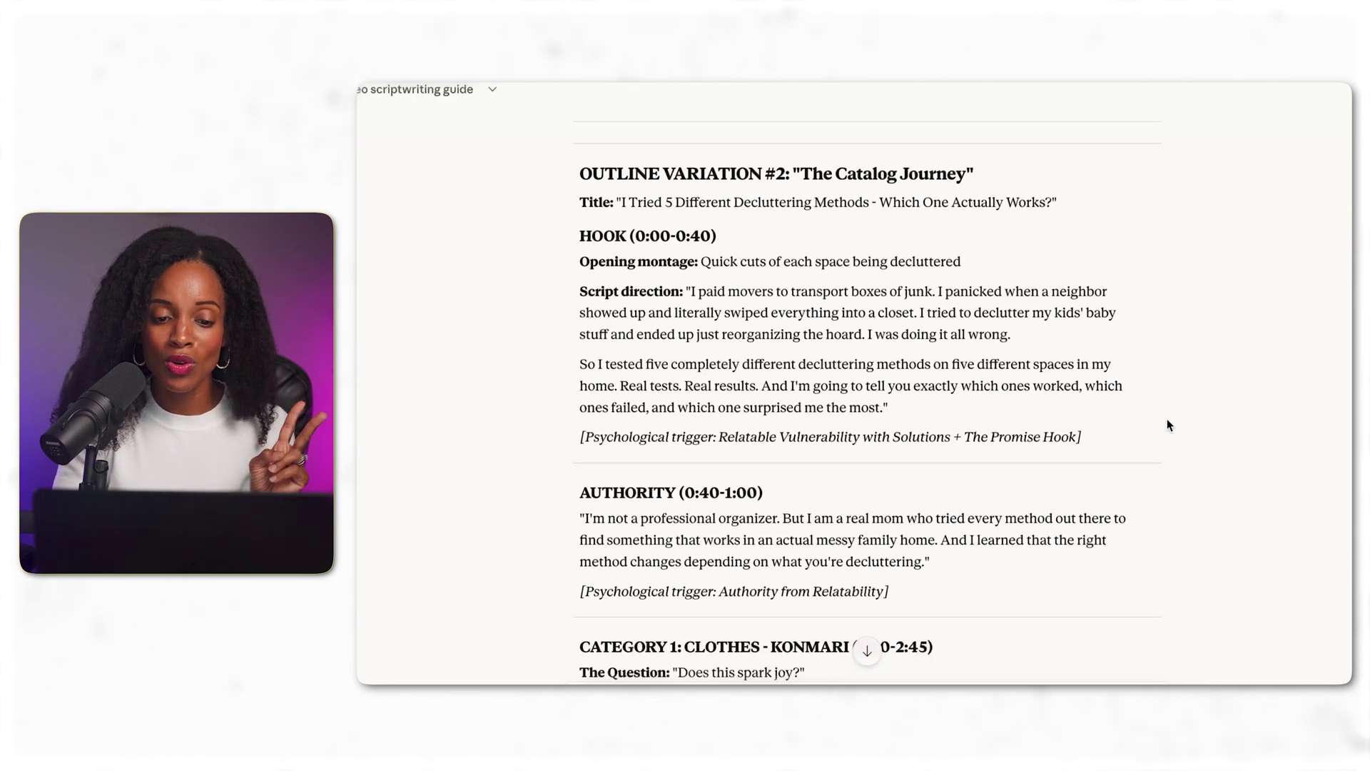
scroll(1167, 421, "down", 4)
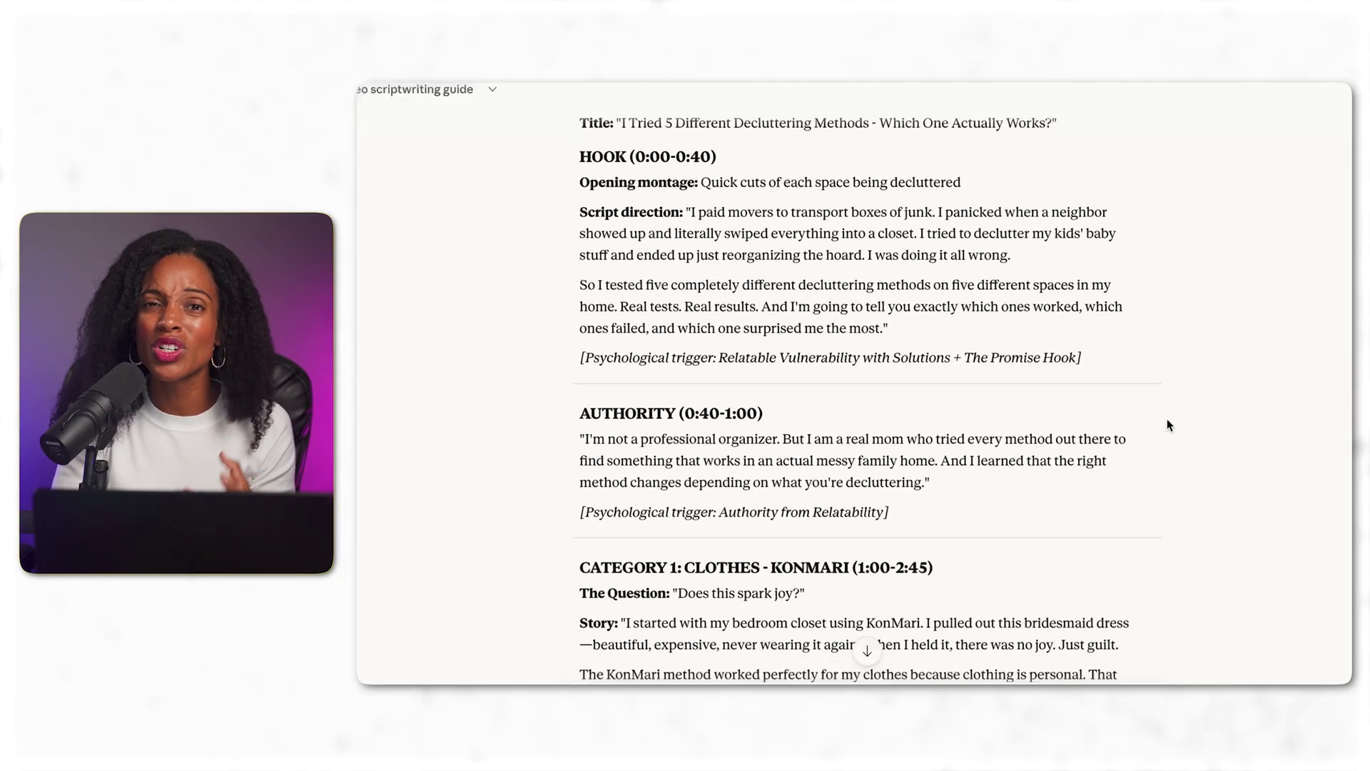
scroll(1168, 422, "down", 15)
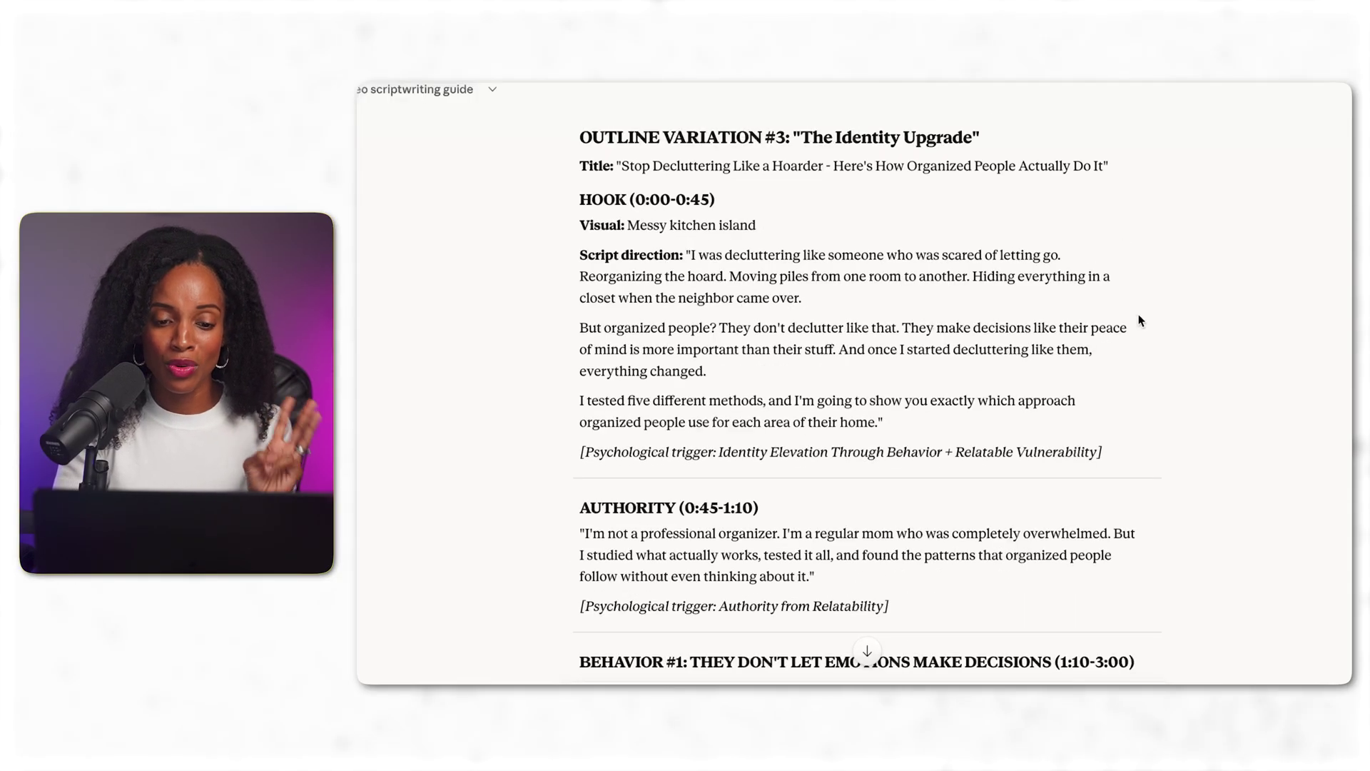
scroll(1139, 319, "down", 7)
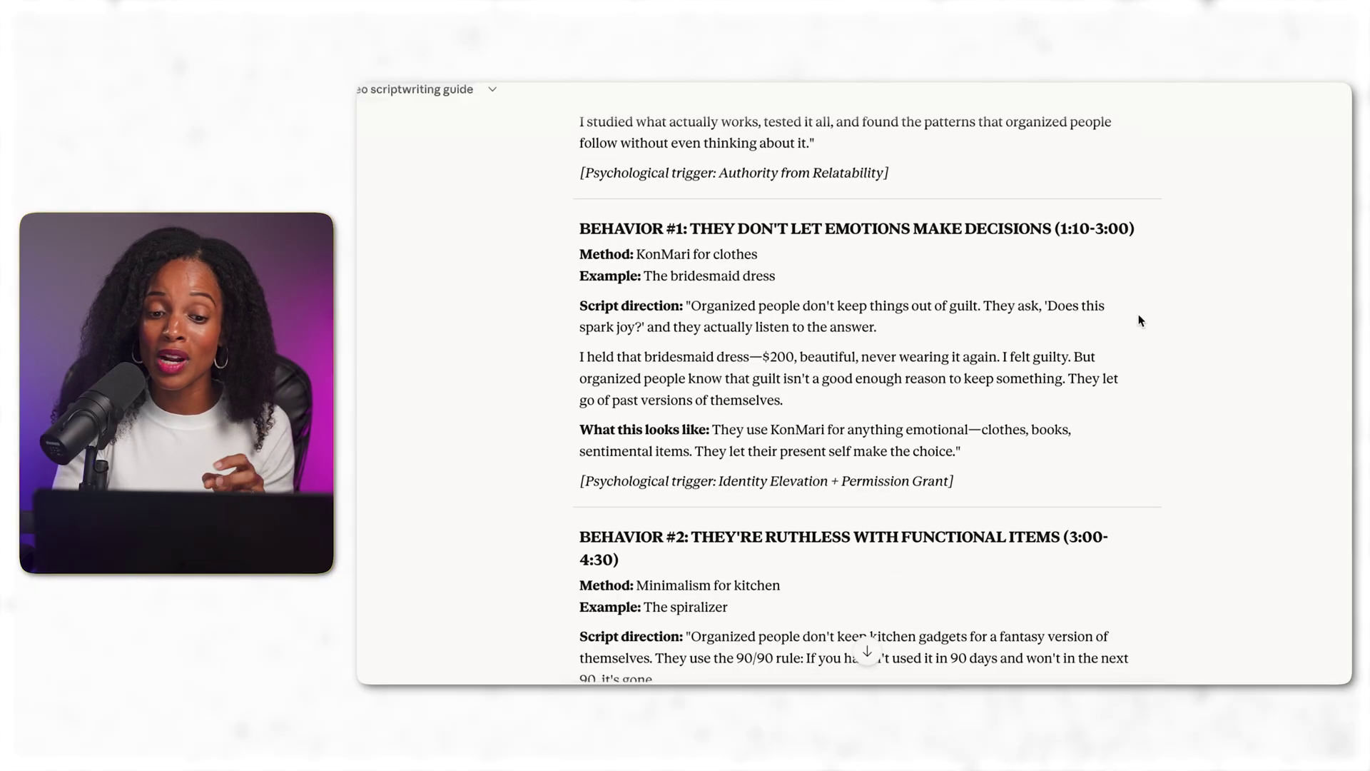
scroll(1138, 314, "down", 4)
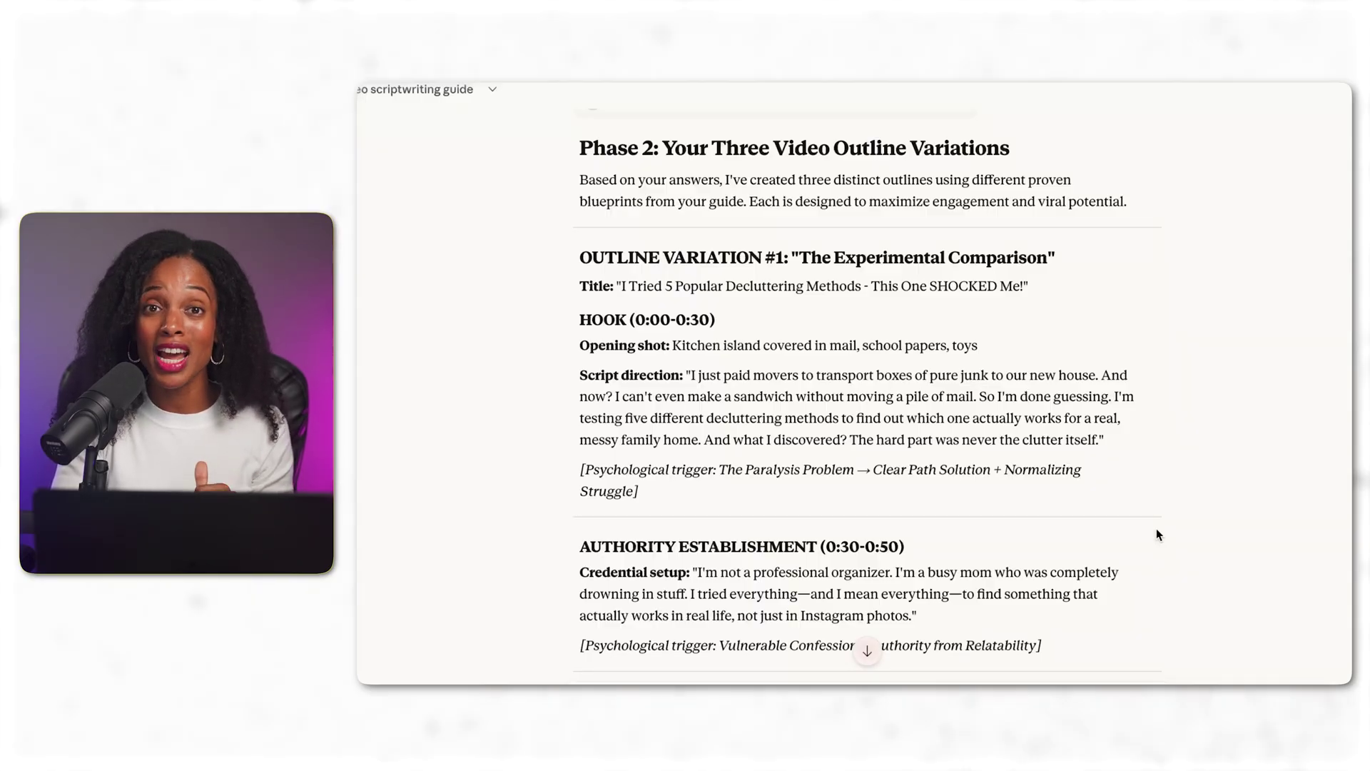
scroll(1157, 534, "down", 3)
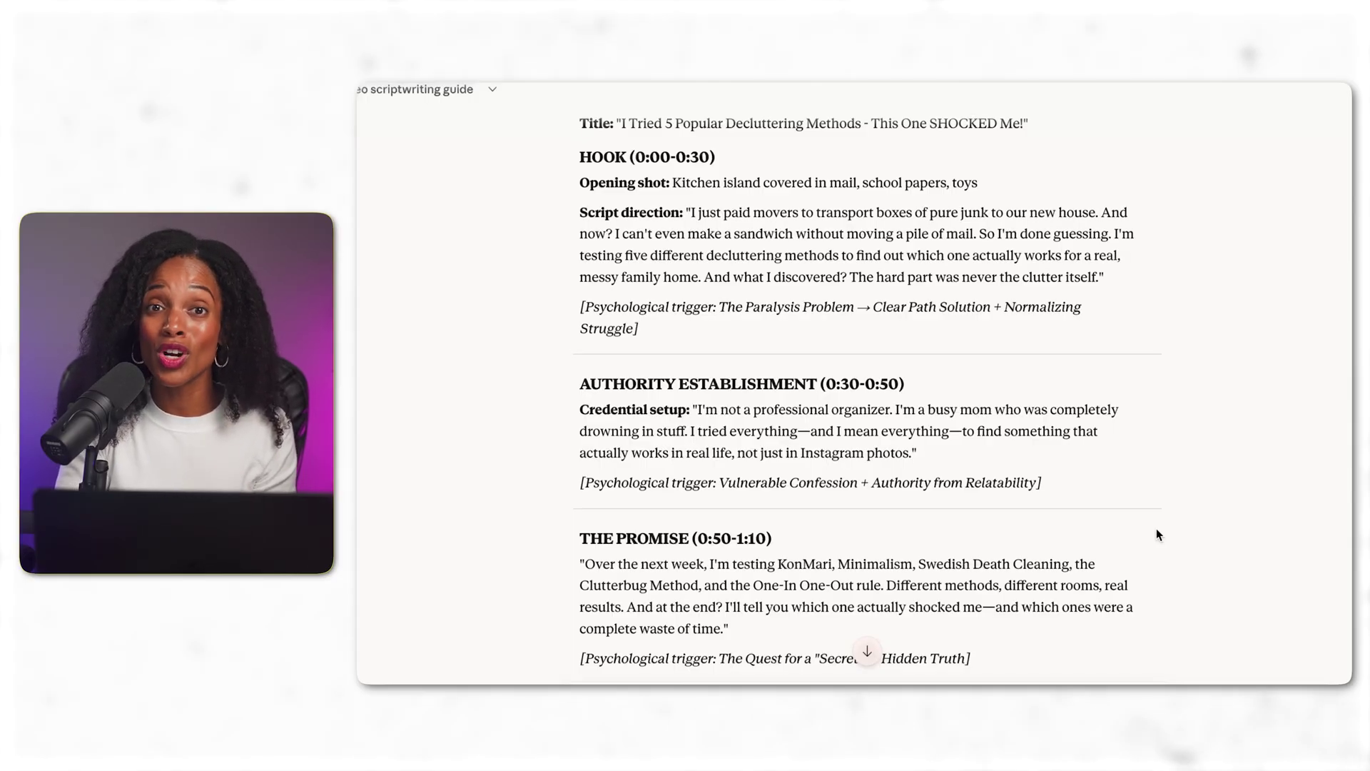
scroll(1158, 534, "down", 10)
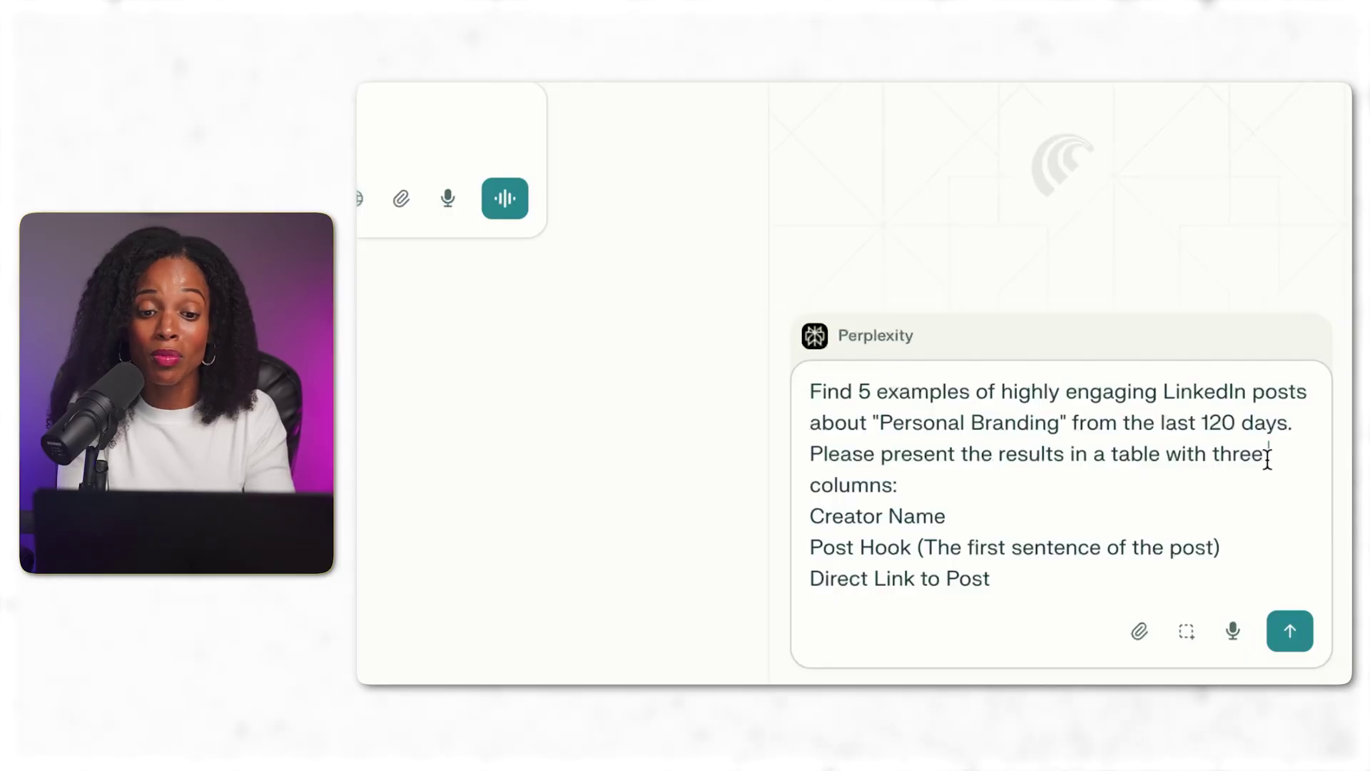
- Change the prompt from three to four columns for Personal Branding post examples, submit, and review the answer
left_click(1266, 457)
key("BackSpace")
key("BackSpace")
key("BackSpace")
key("BackSpace")
key("BackSpace")
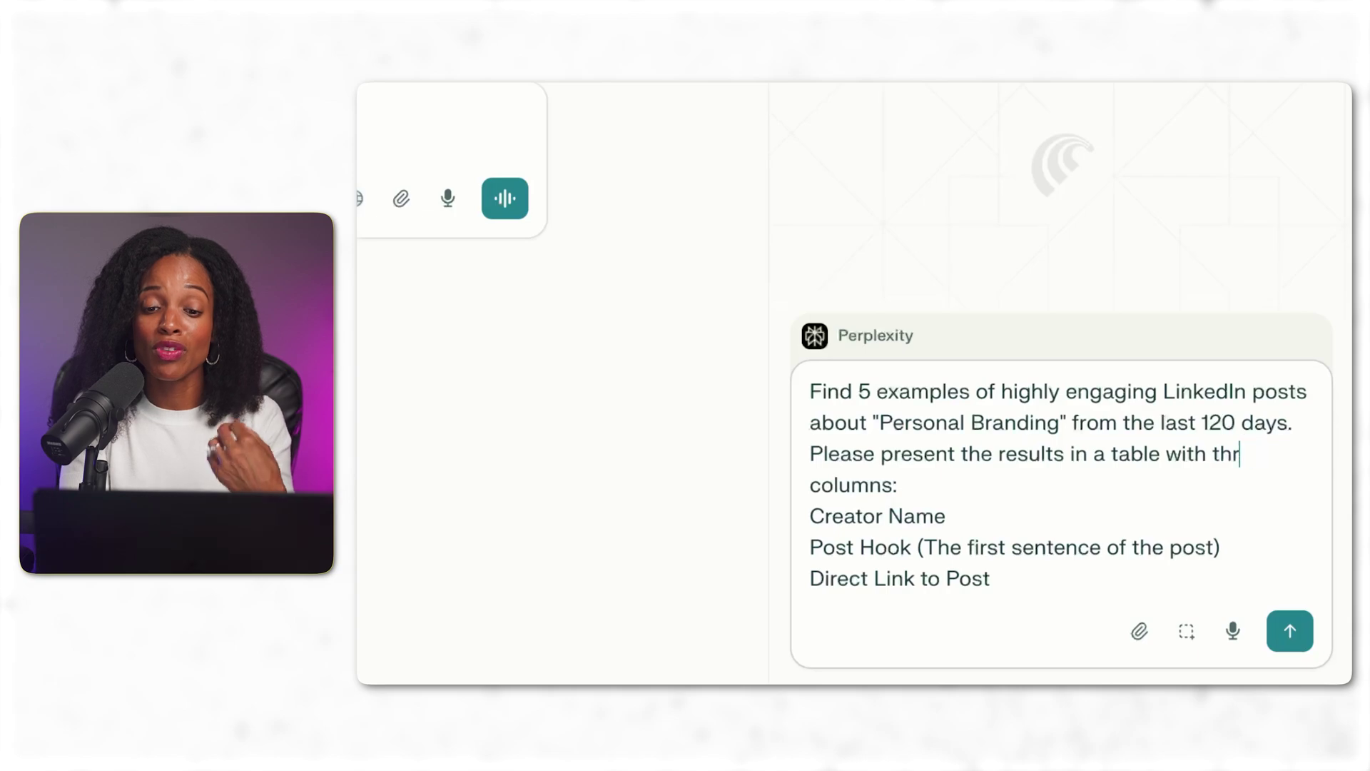
type("four")
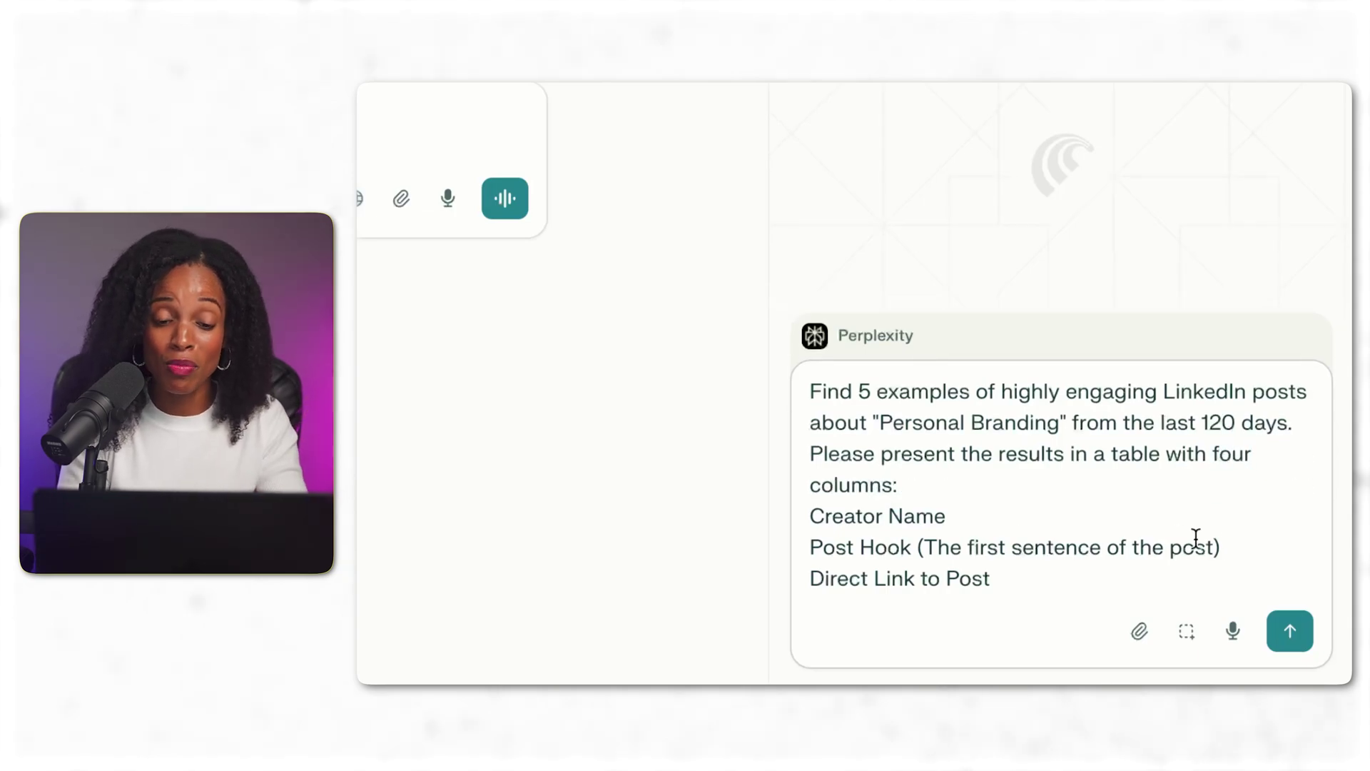
key("Return")
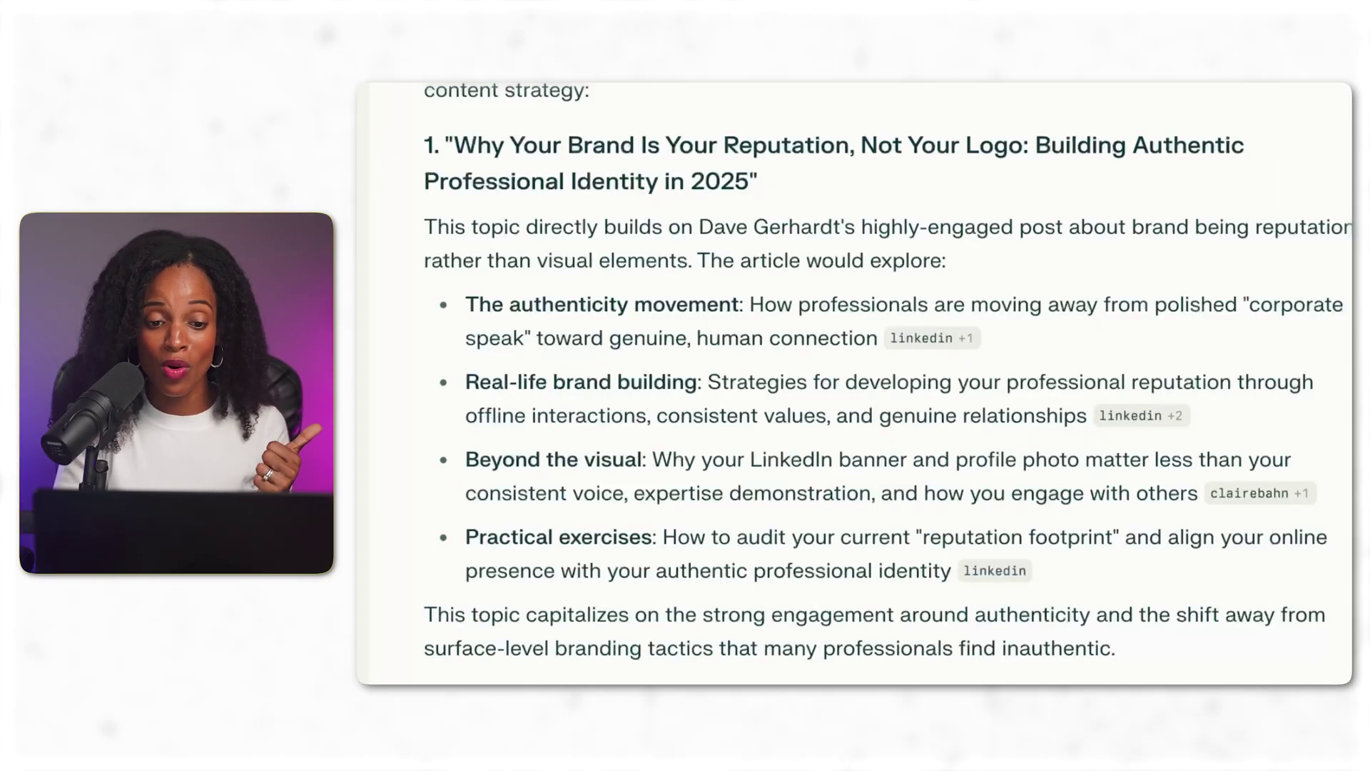
scroll(729, 433, "down", 5)
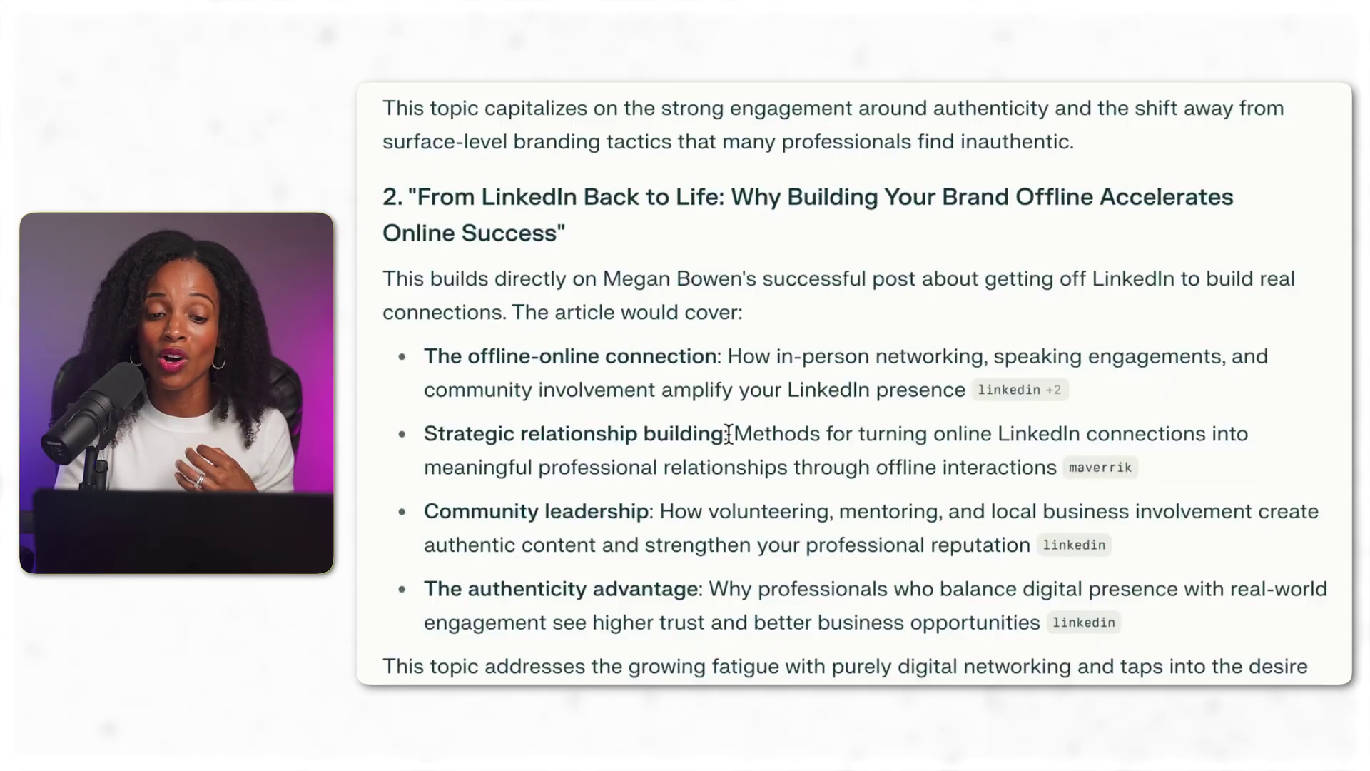
scroll(729, 433, "down", 5)
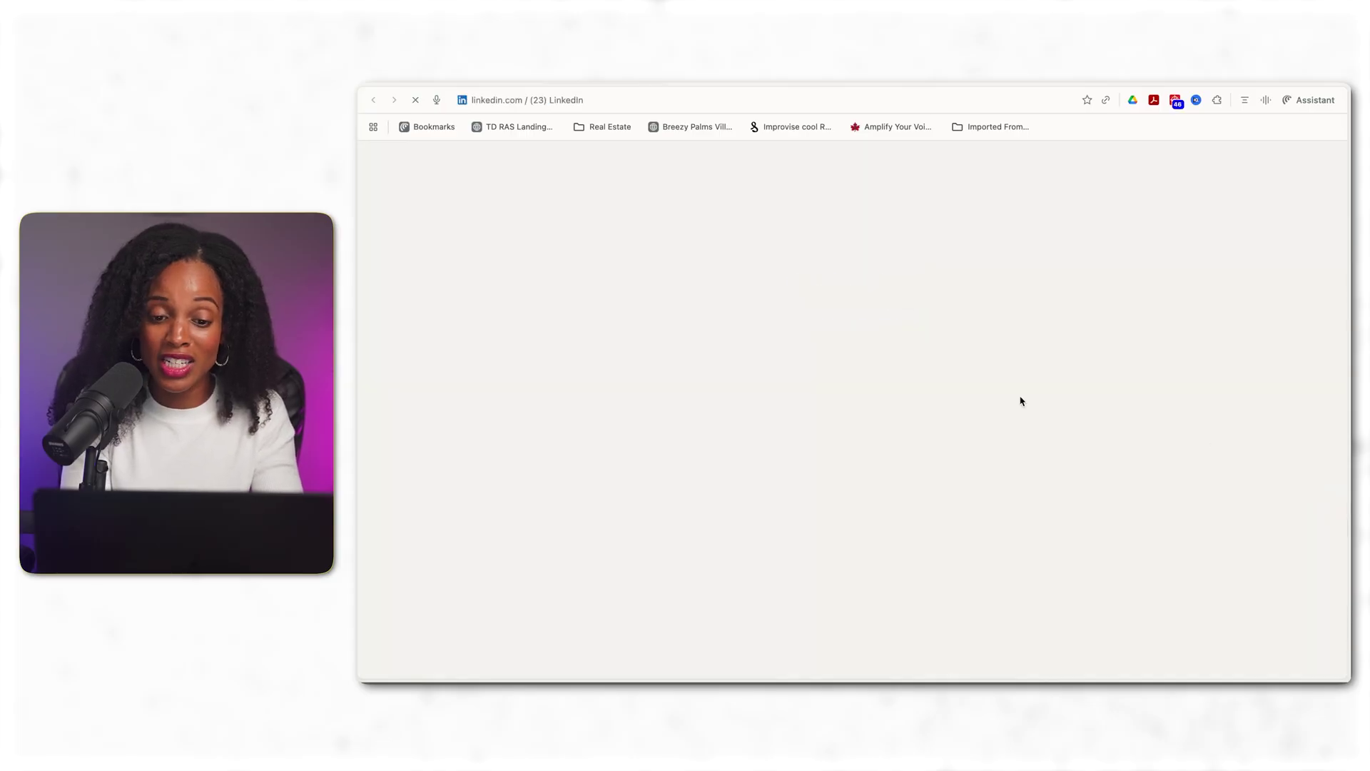
- Select the full text of the high-engagement personal branding LinkedIn post
scroll(878, 447, "down", 10)
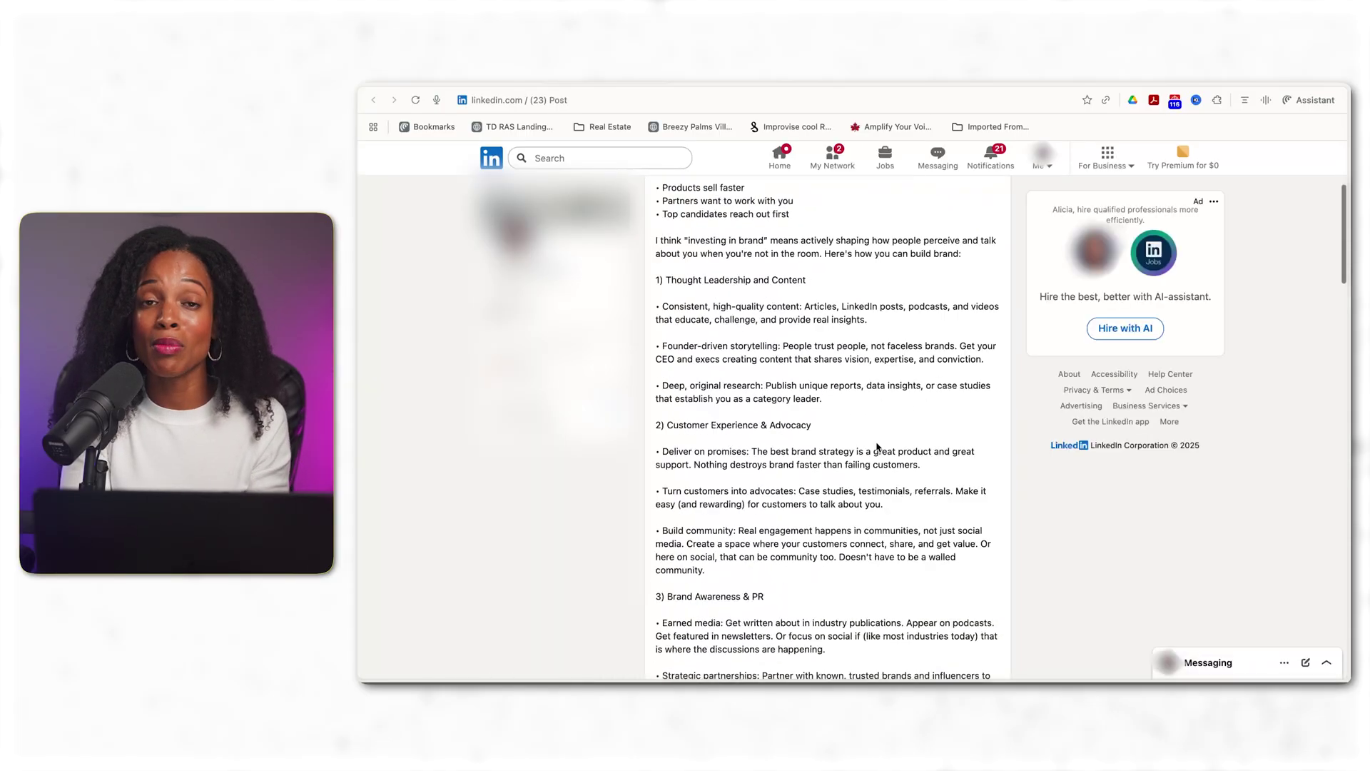
scroll(878, 447, "down", 1)
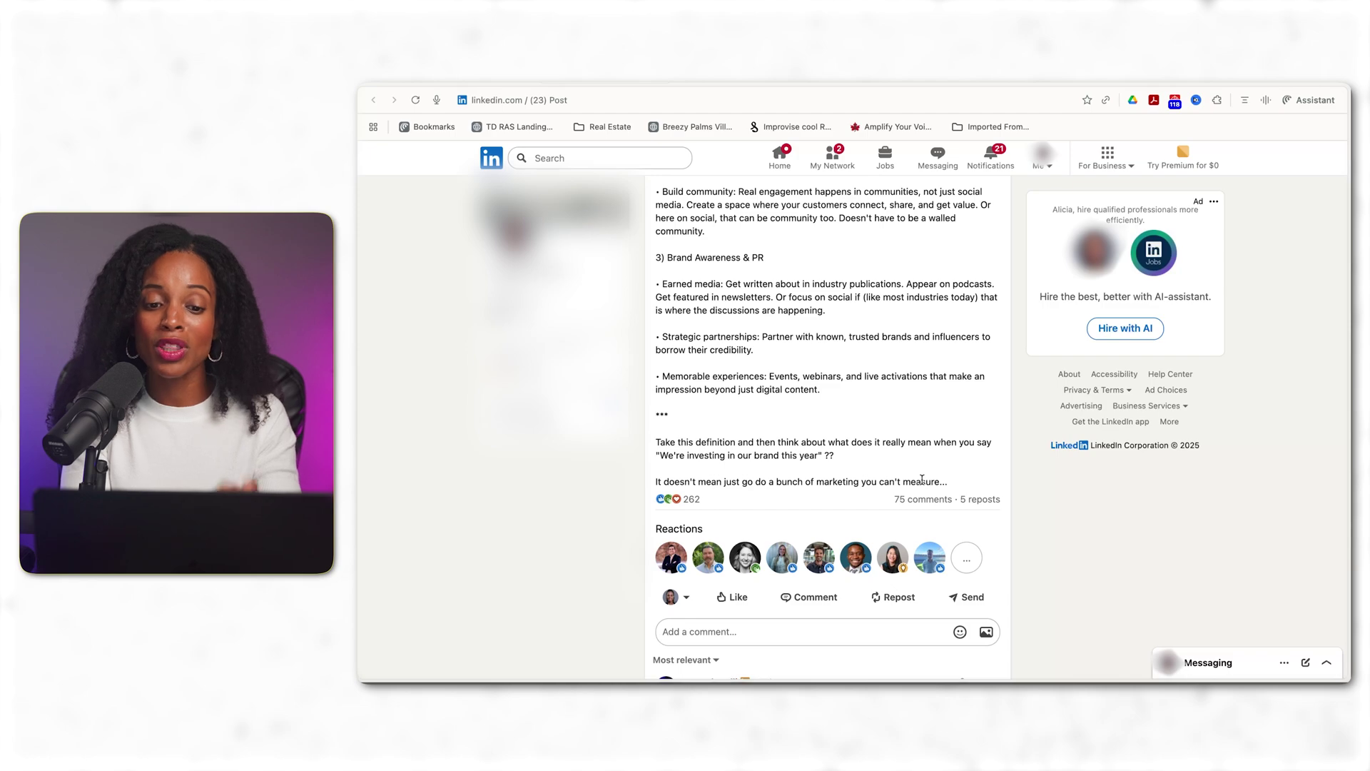
left_click_drag(941, 484, 802, 476)
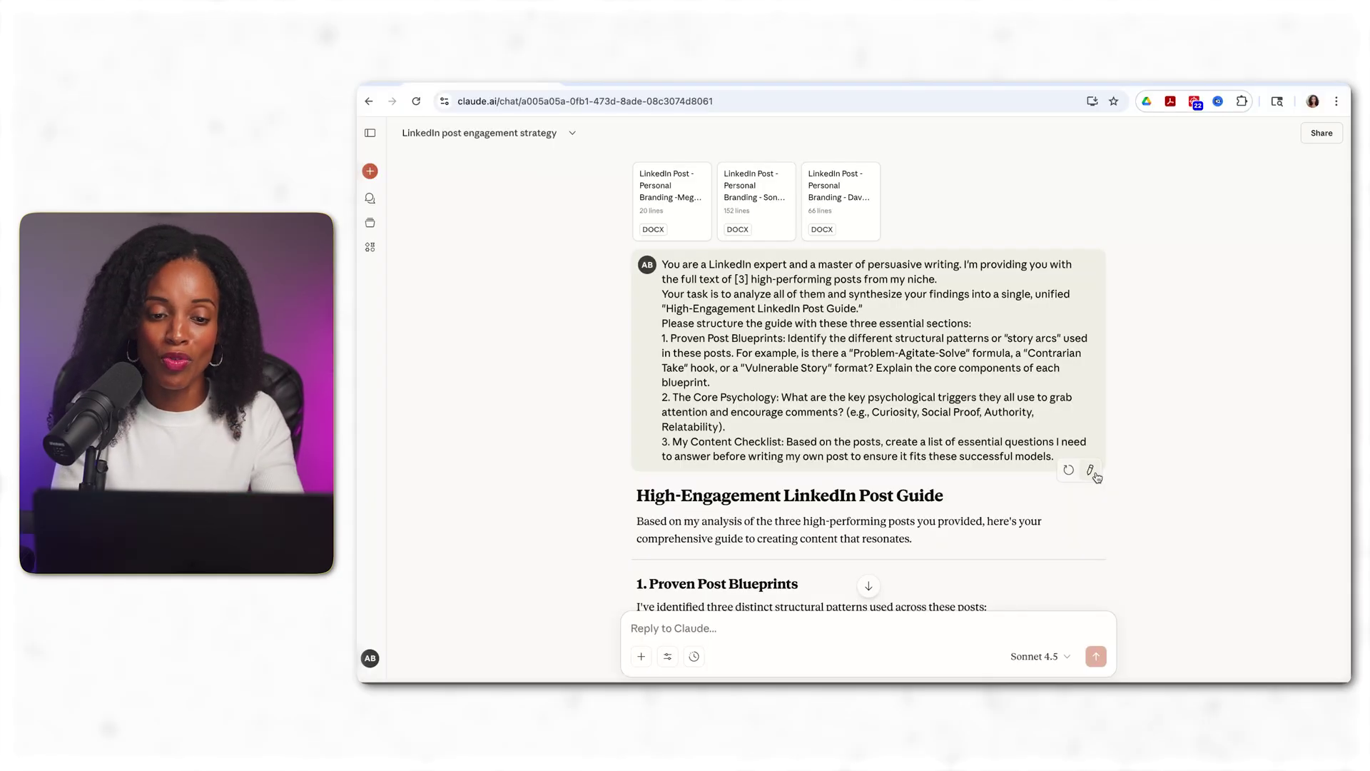
- Read through Claude's High-Engagement LinkedIn Post Guide, starting from Proven Post Blueprints
scroll(984, 457, "down", 5)
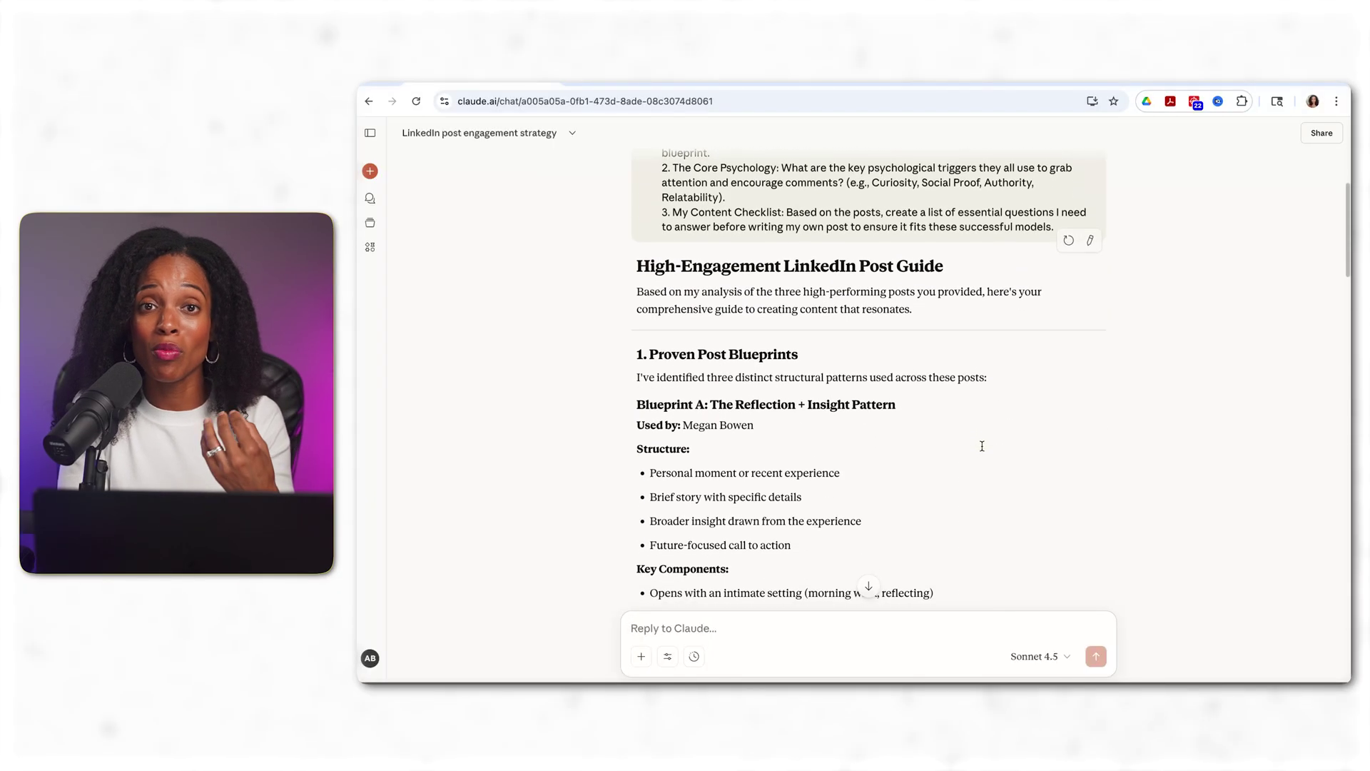
scroll(982, 451, "down", 1)
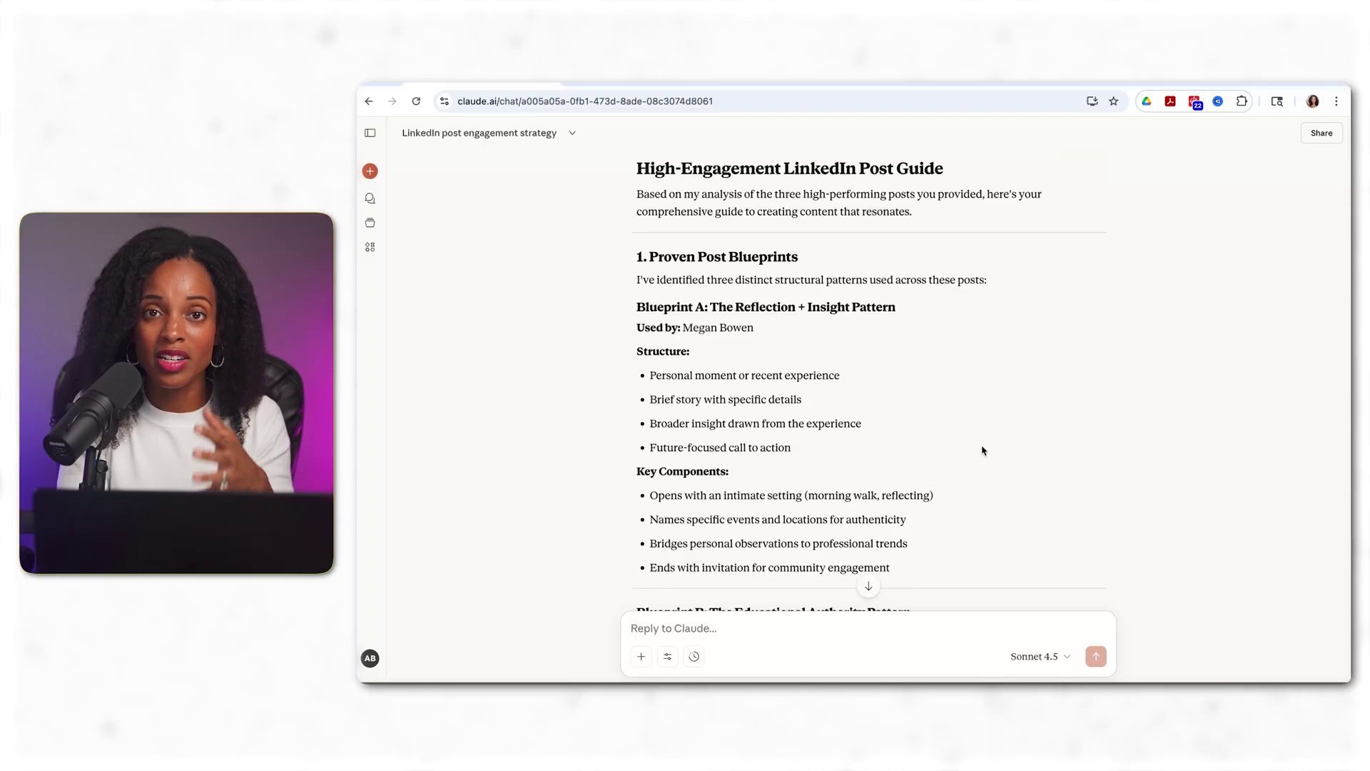
scroll(982, 451, "down", 3)
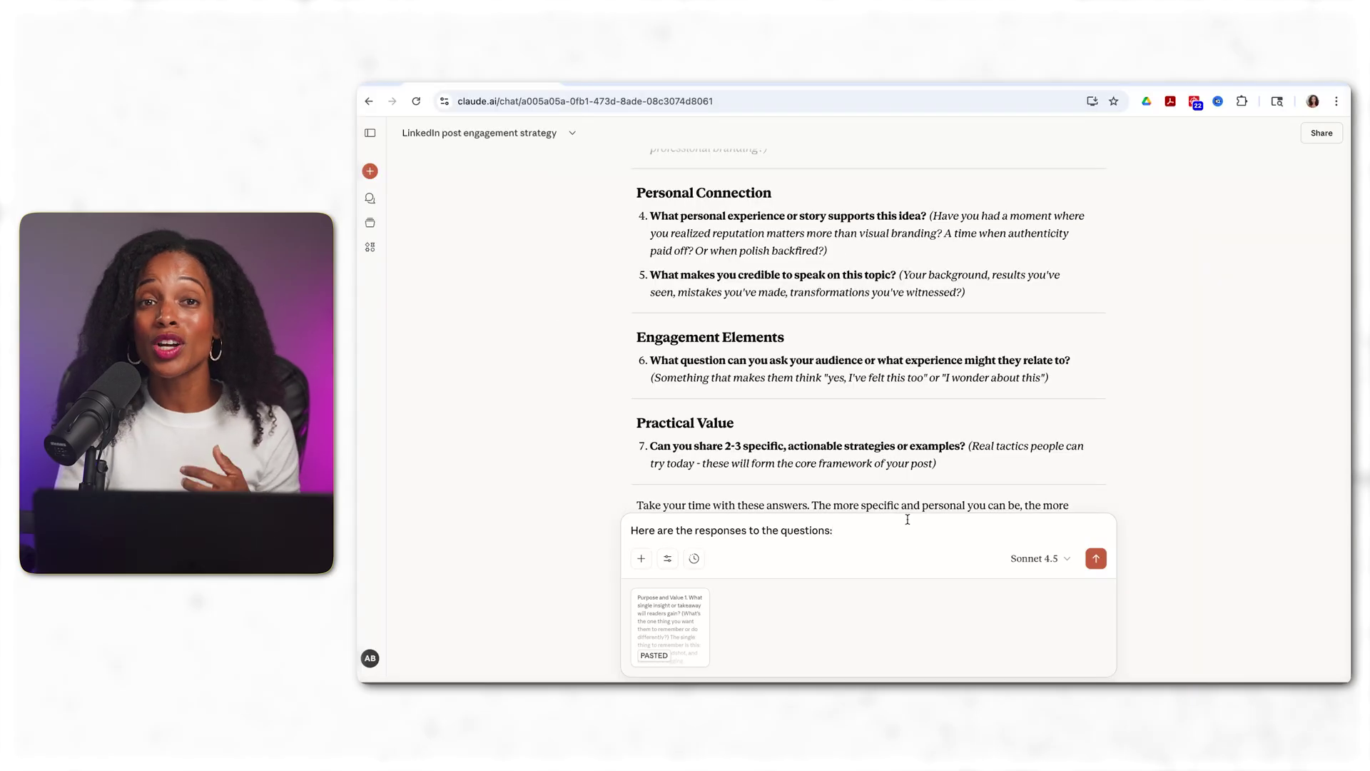
- Send the pasted checklist answers to Claude
scroll(928, 428, "down", 2)
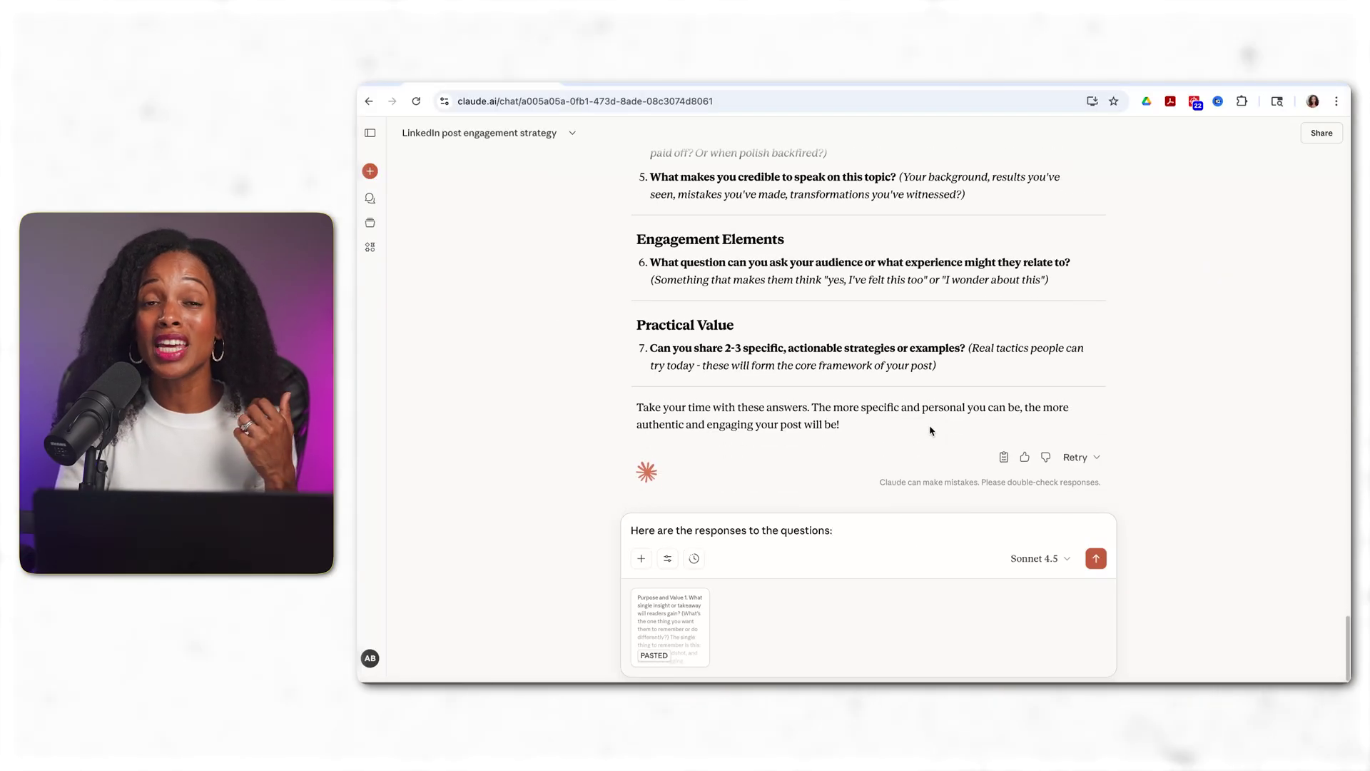
scroll(930, 426, "up", 15)
scroll(930, 426, "down", 5)
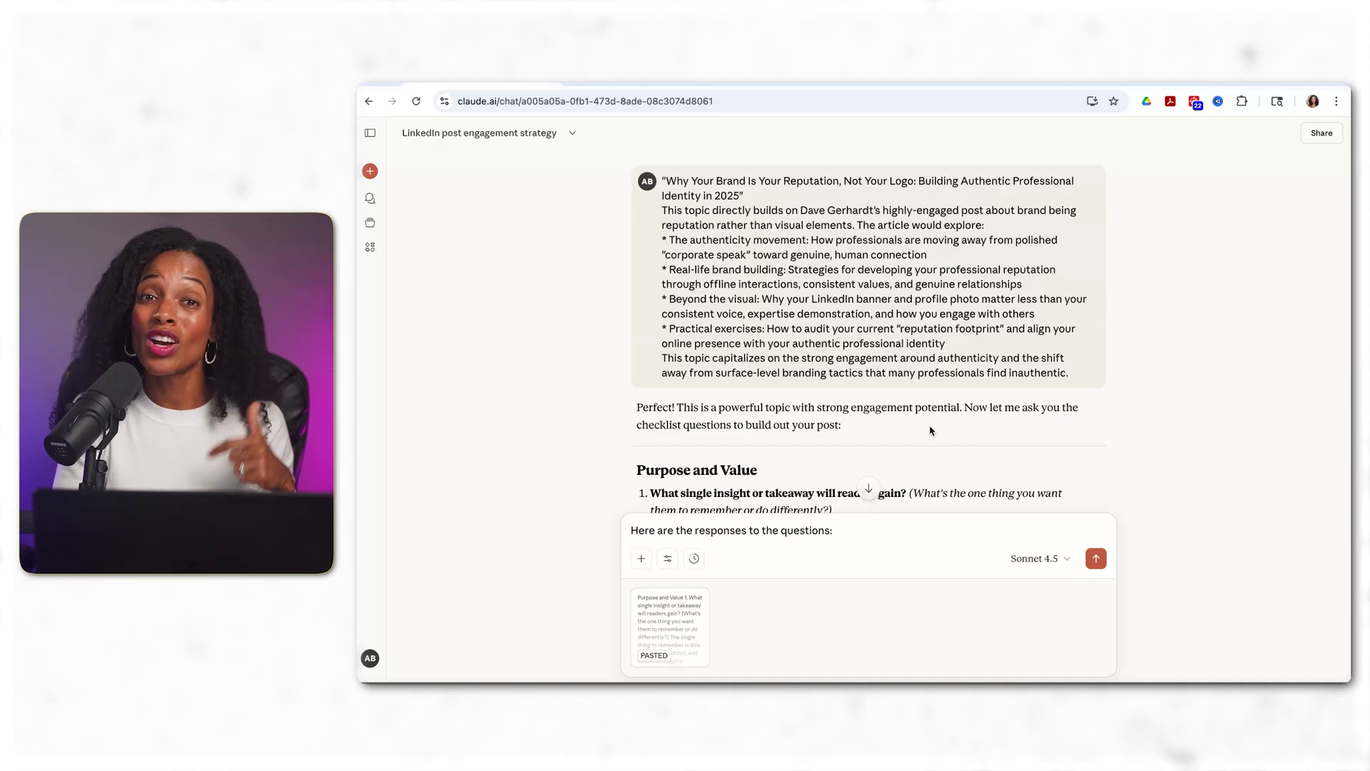
scroll(930, 430, "down", 1)
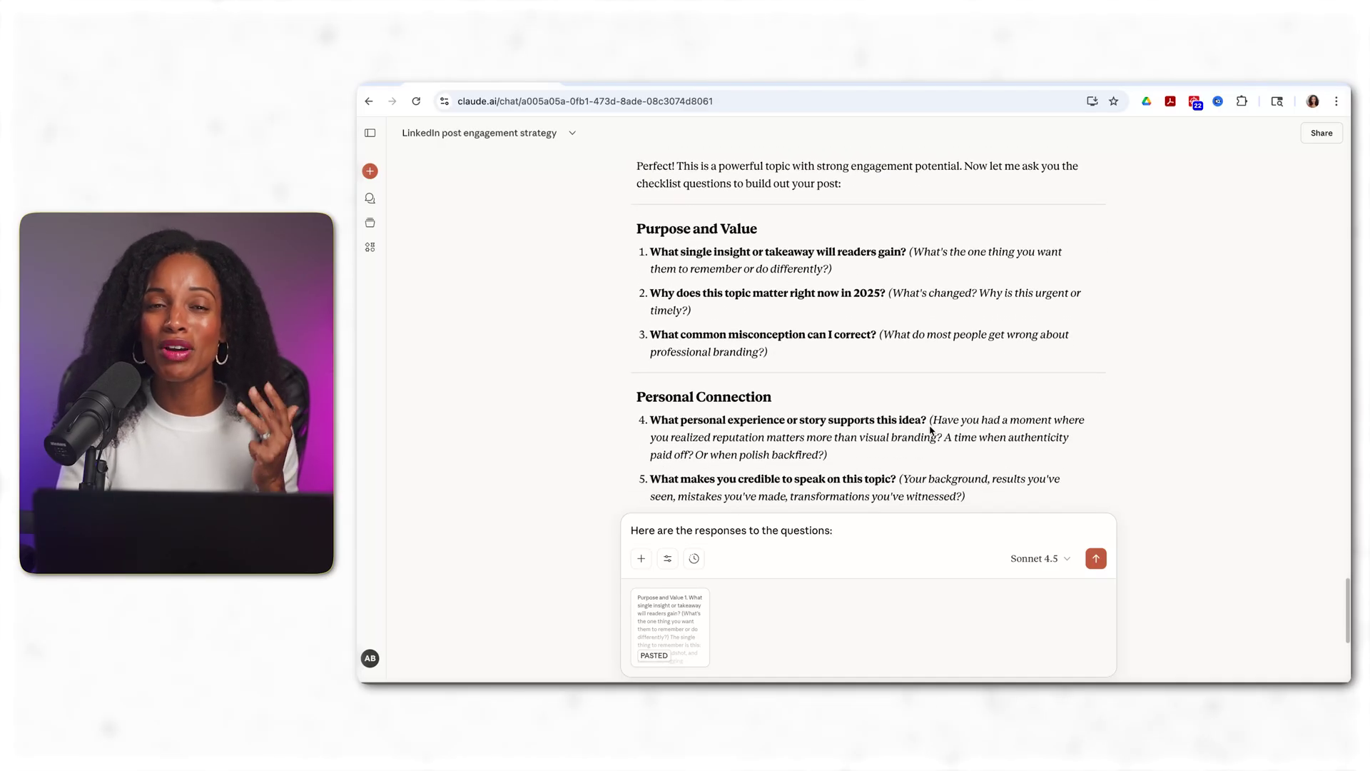
left_click(1096, 558)
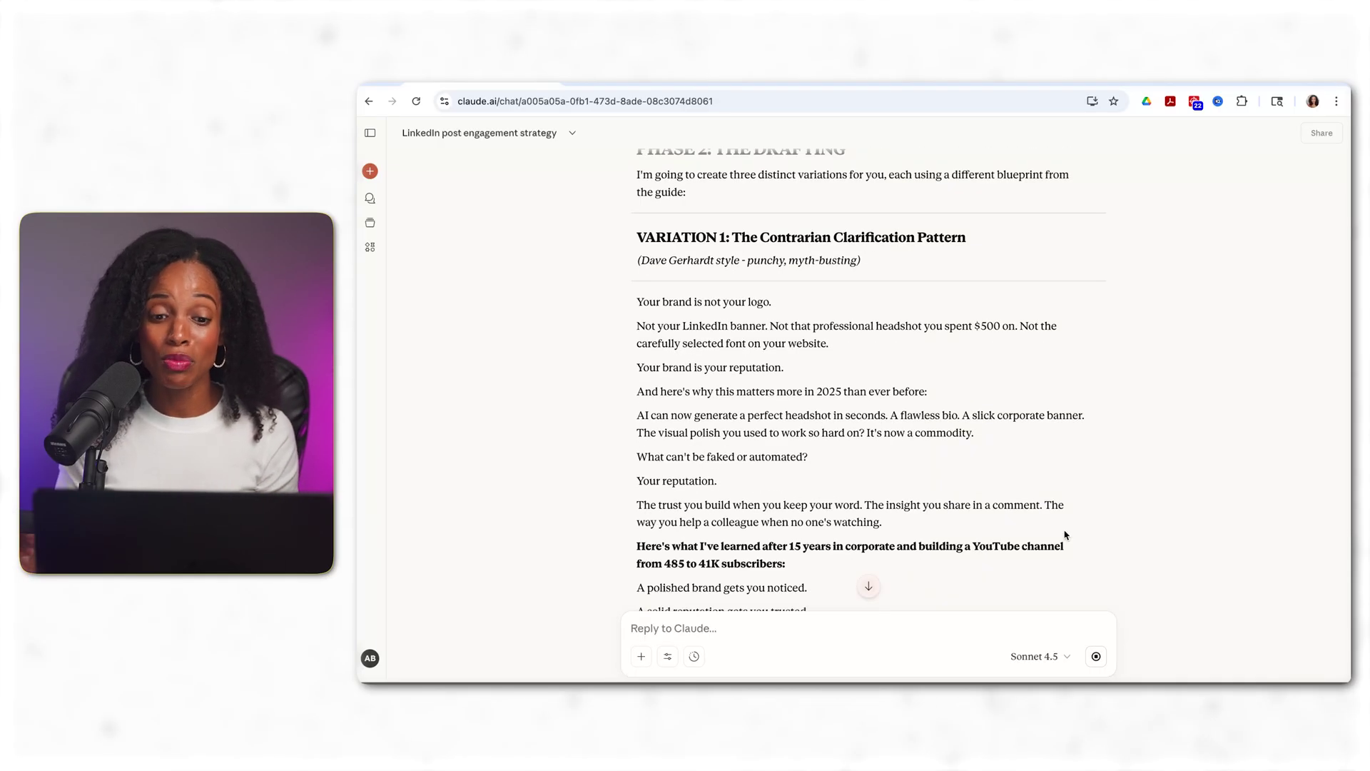
- Review the Phase 2 drafts, starting with the Contrarian Clarification Pattern
scroll(1065, 536, "down", 3)
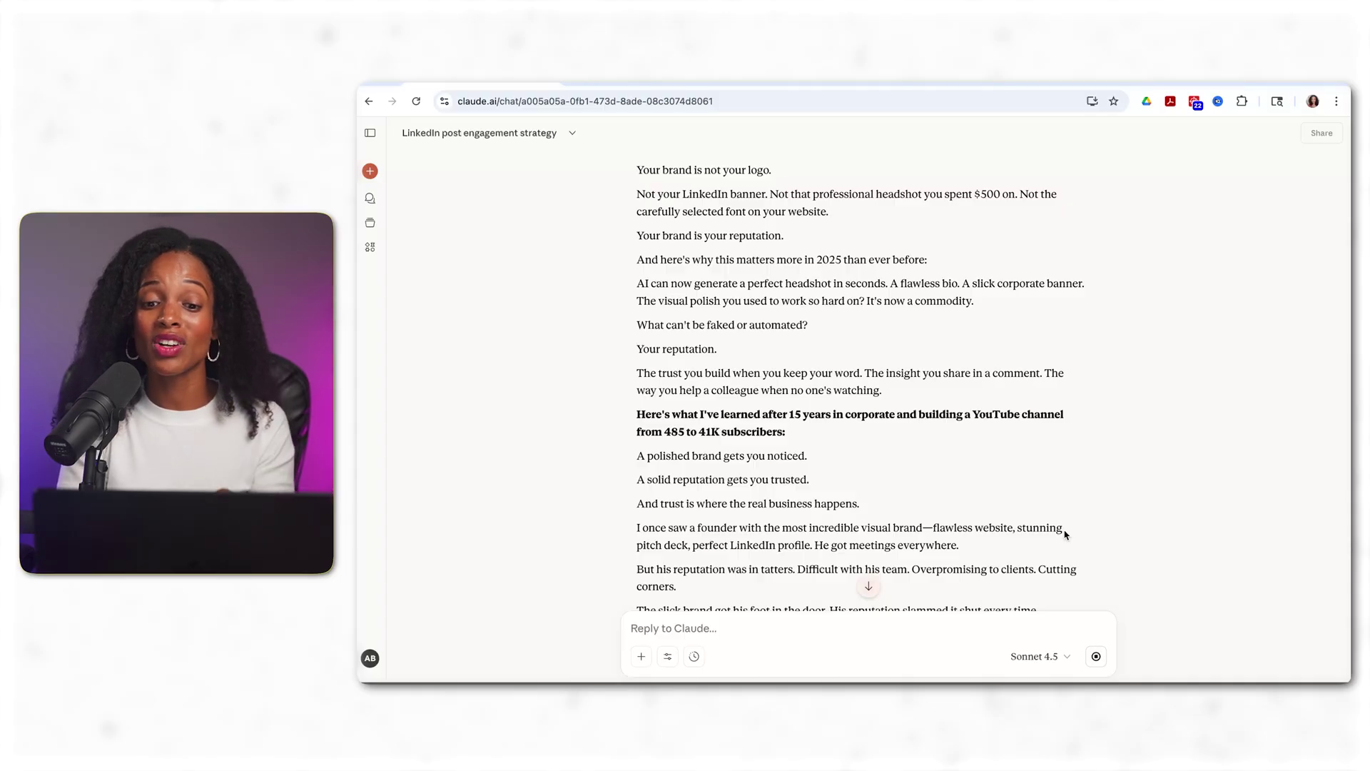
scroll(1065, 535, "down", 10)
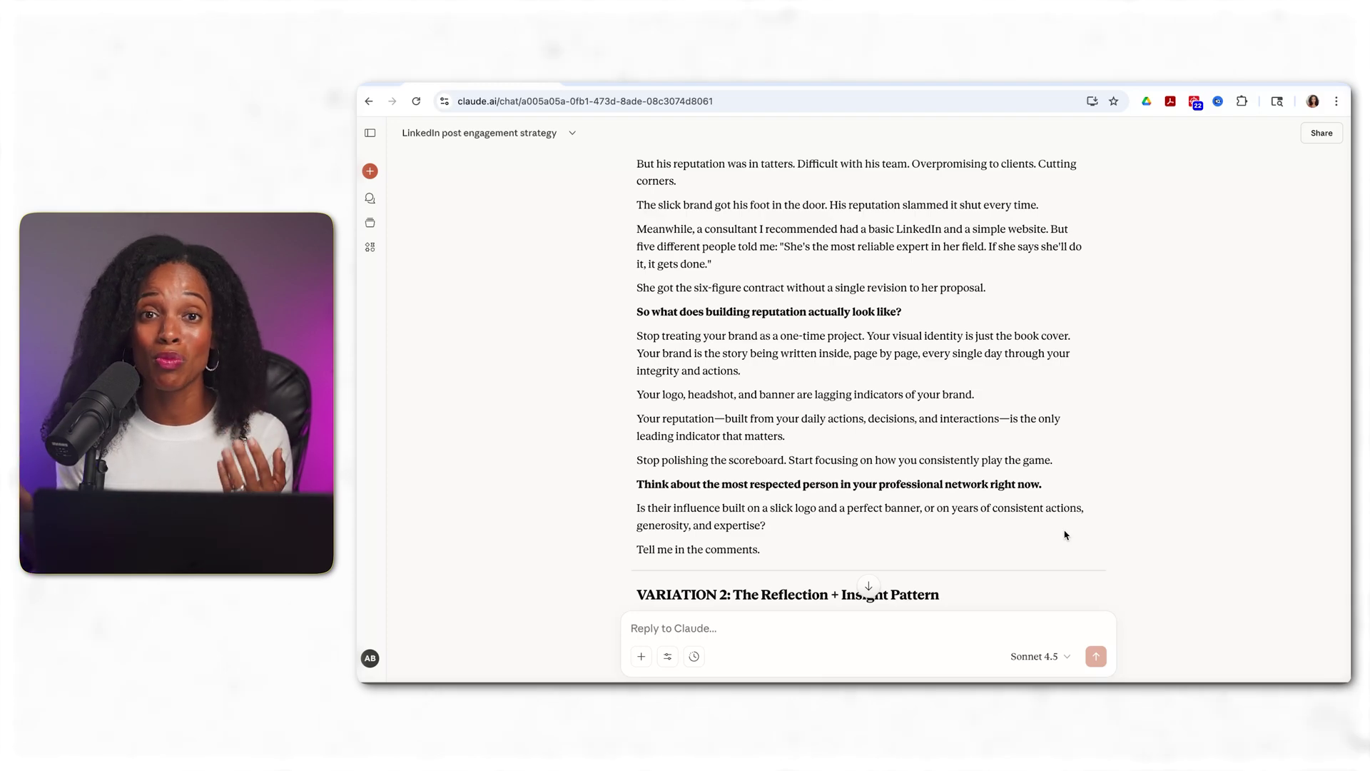
scroll(1065, 536, "up", 15)
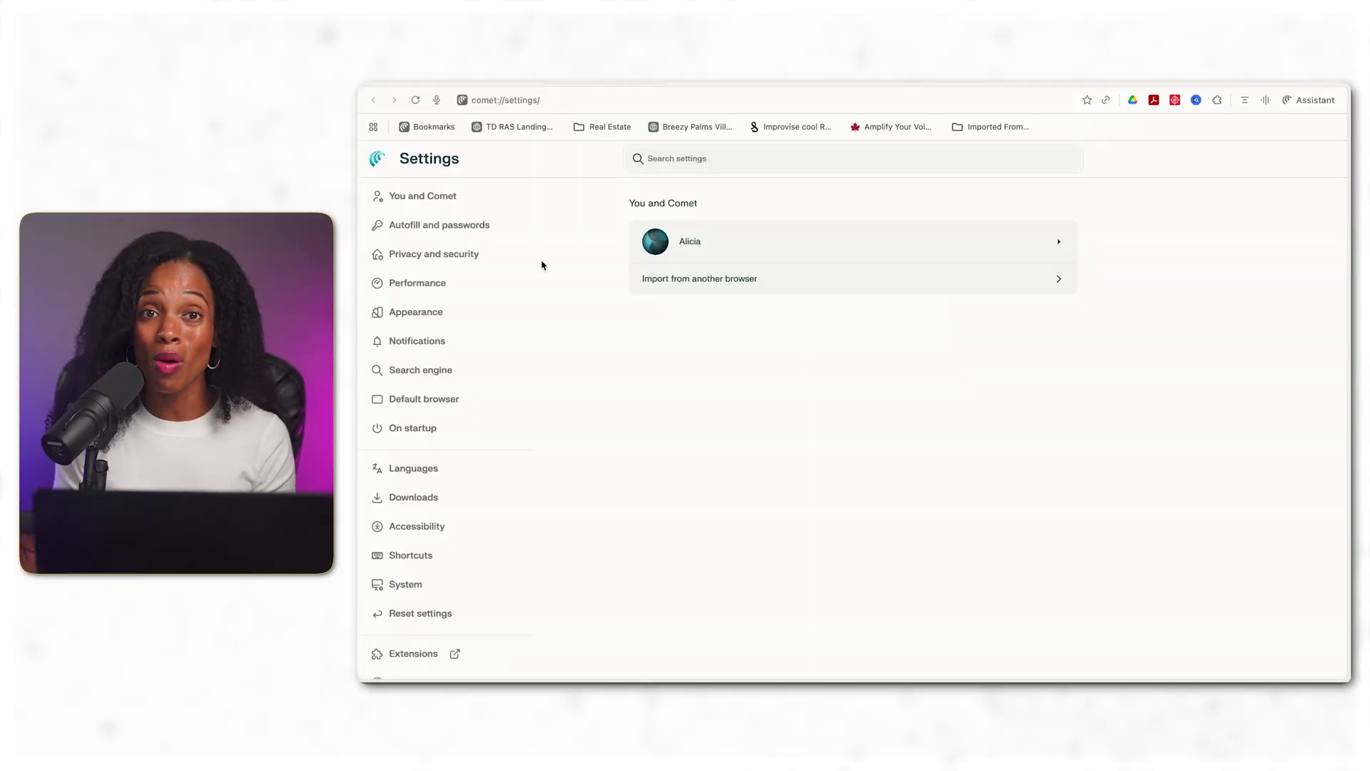
- In Privacy and security, switch off 'Improve search suggestions' and 'Improve search results with external search engines'
left_click(496, 253)
left_click(1054, 478)
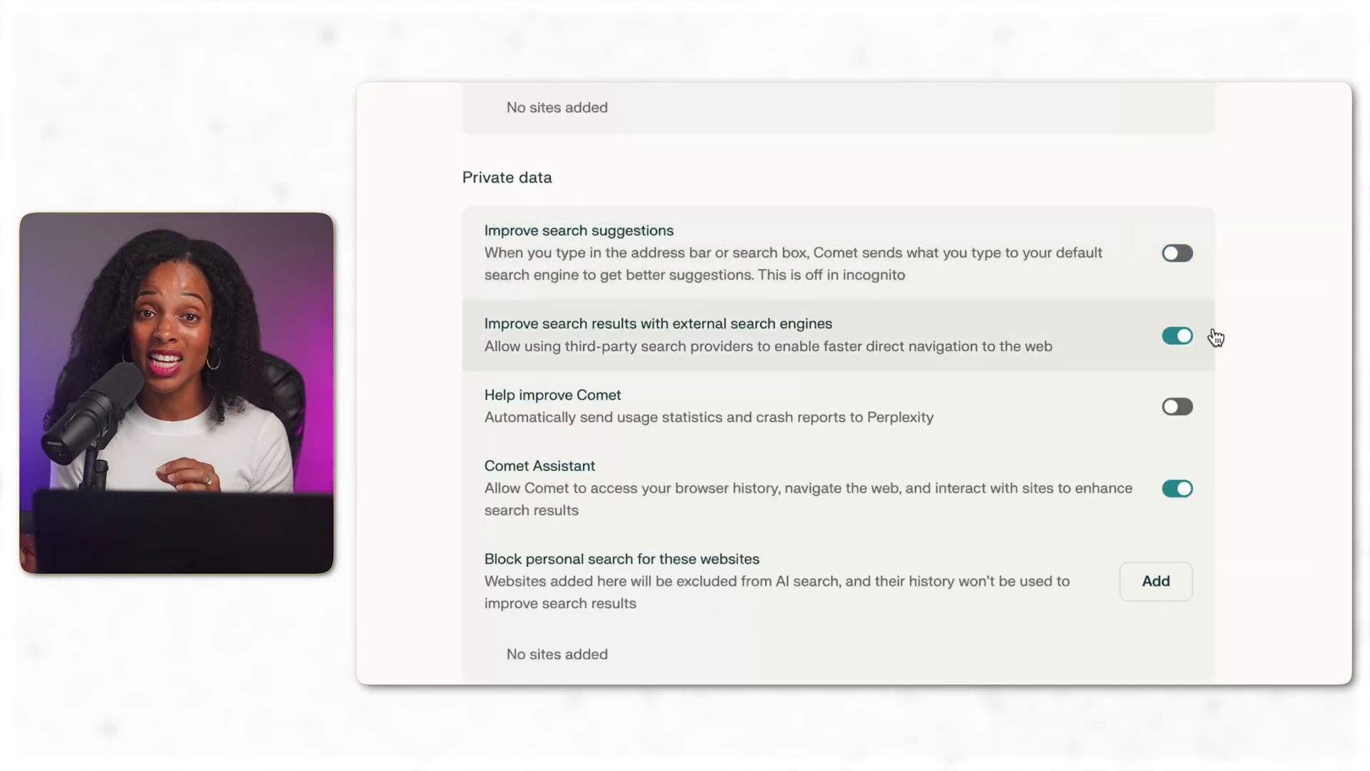
left_click(1176, 338)
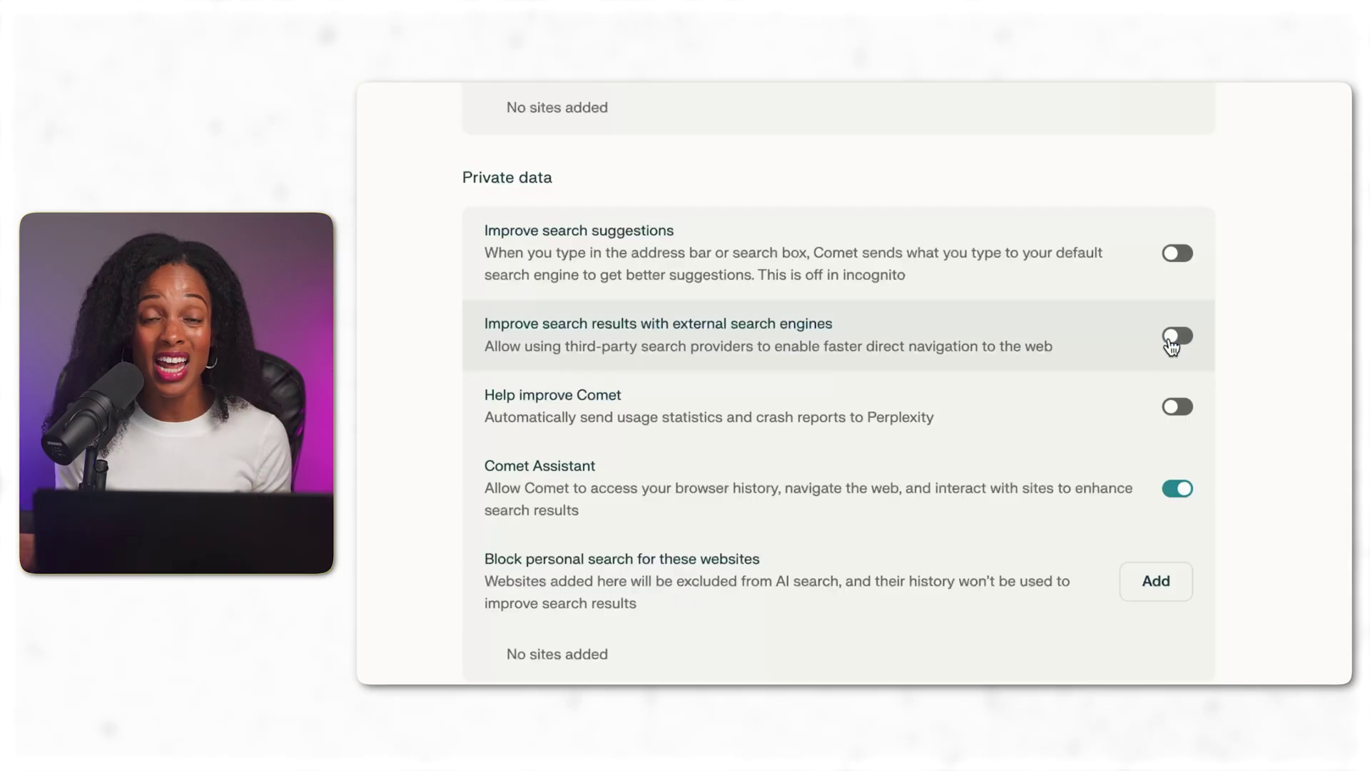